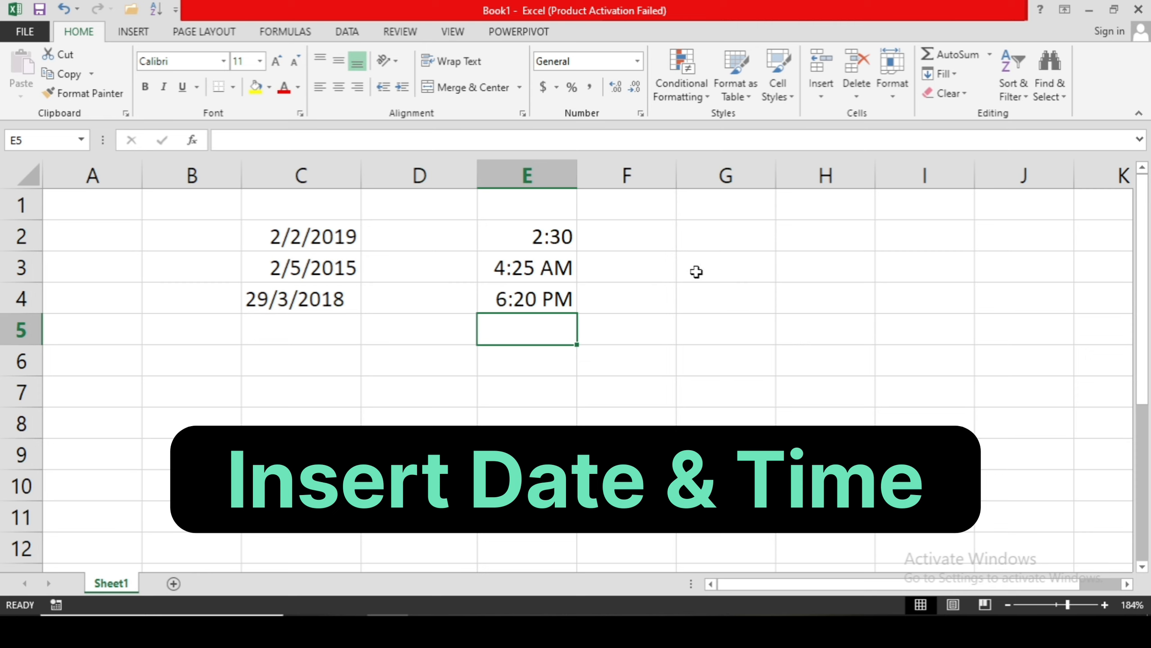
# Step: Enter the date 4/20/2015 in cell C6 and the same date with hyphens, 4-20-2015, in cell C7
pyautogui.click(313, 365)
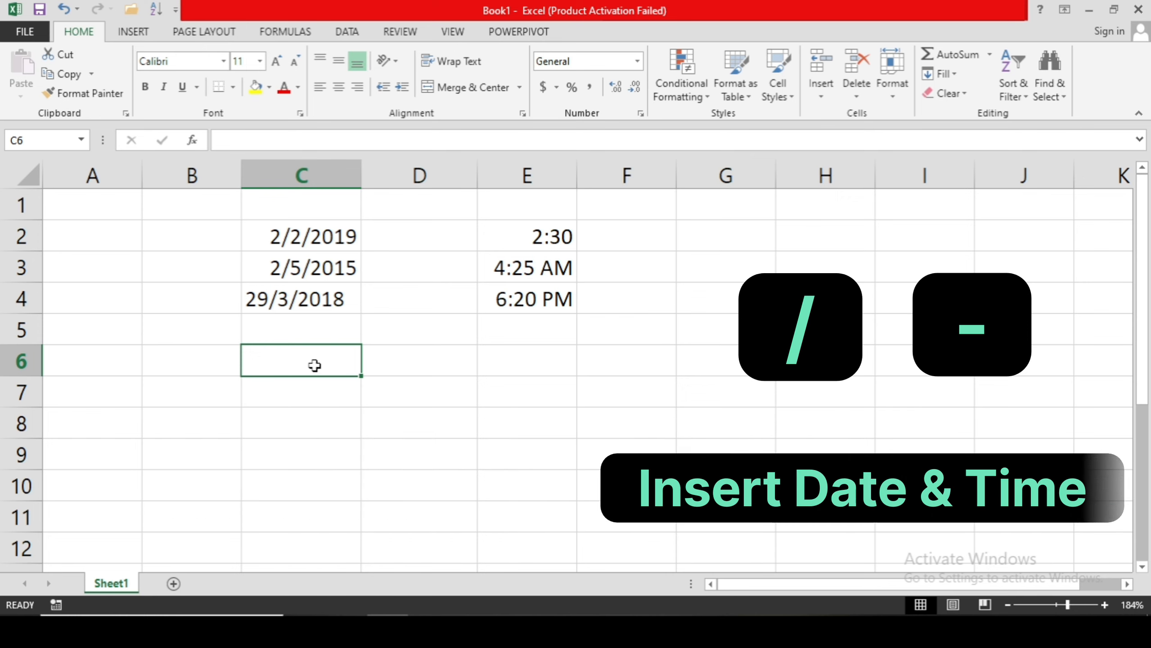
pyautogui.write('4/')
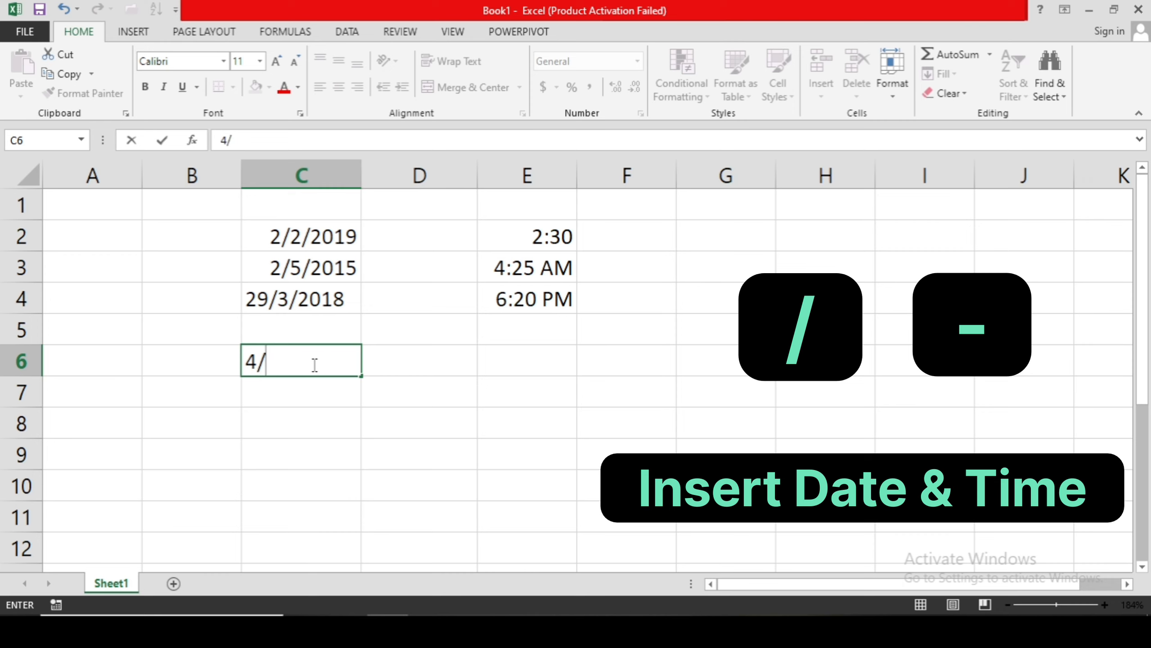
pyautogui.write('20/2015')
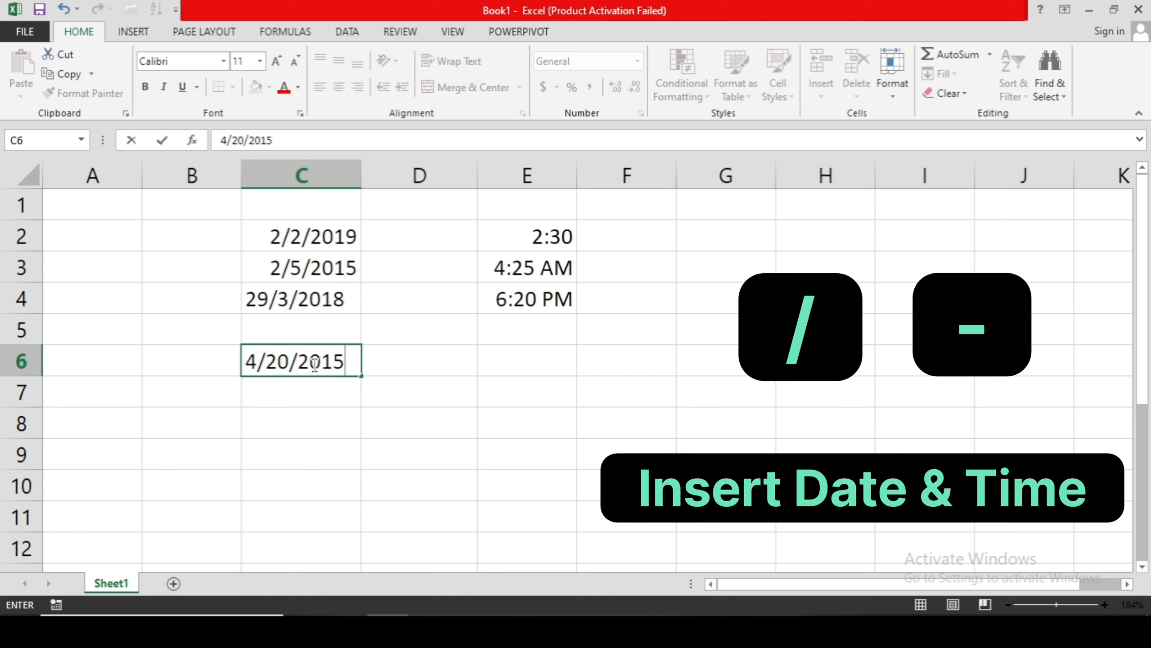
pyautogui.press('Return')
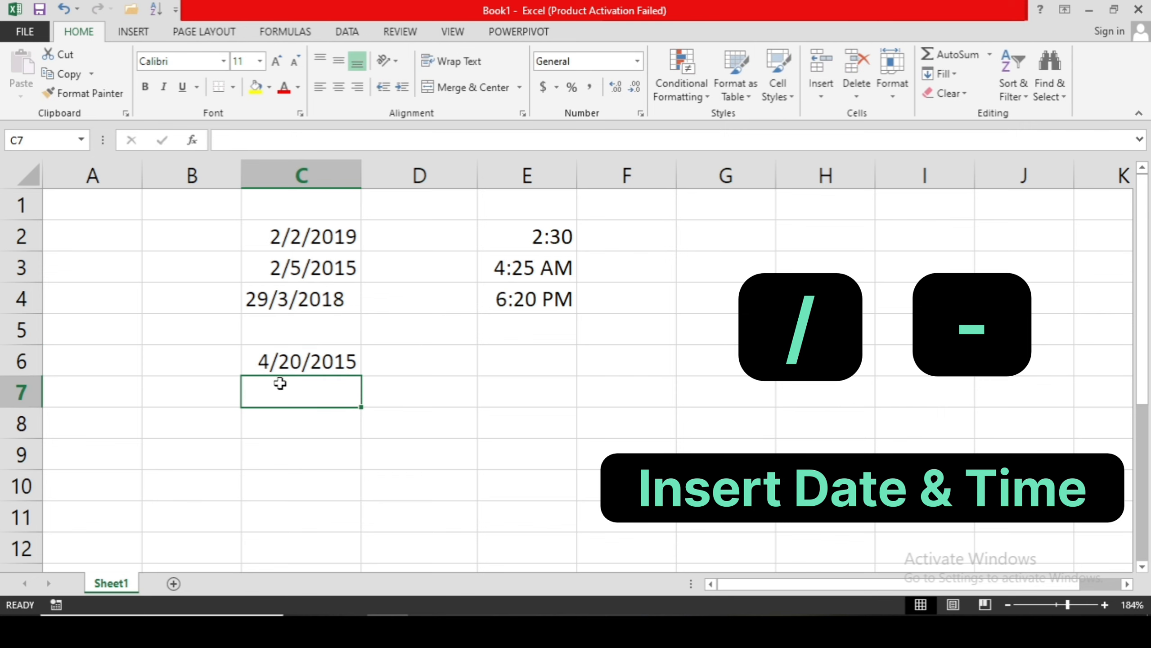
pyautogui.write('4')
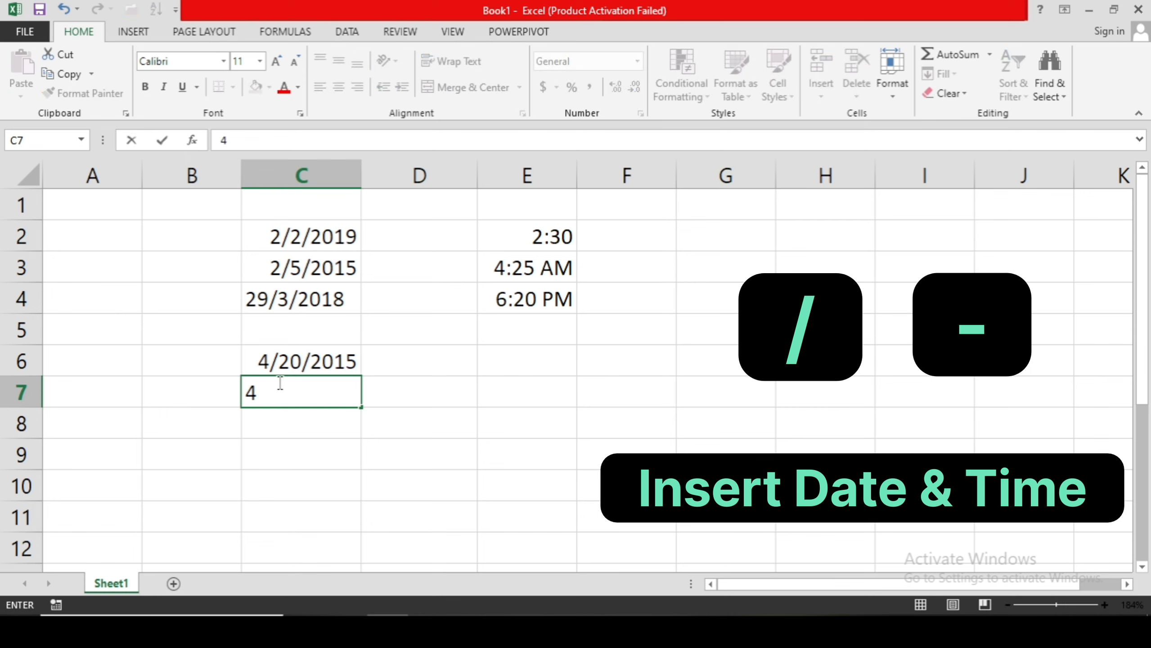
pyautogui.write('-20-2015')
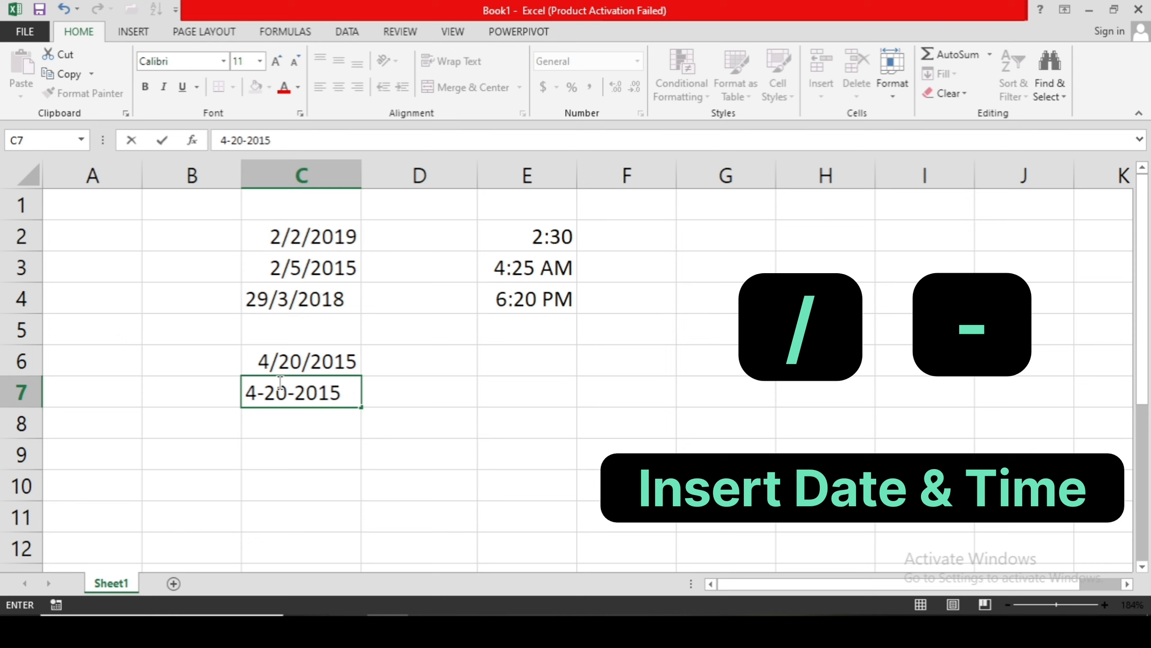
pyautogui.press('Return')
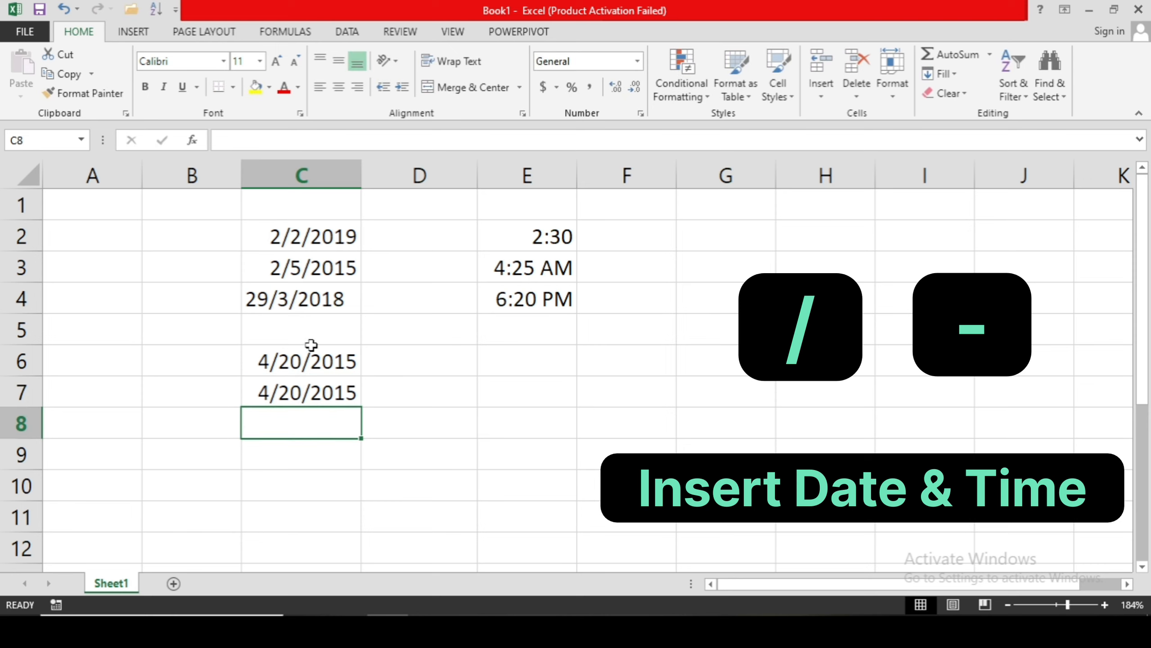
pyautogui.click(313, 365)
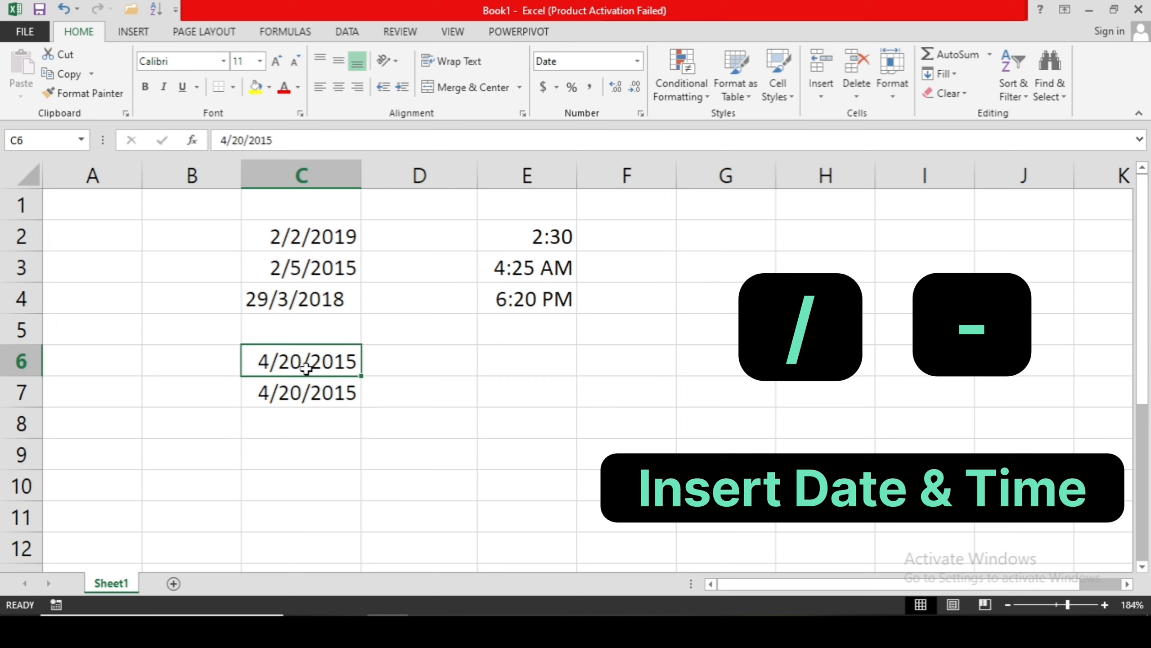
pyautogui.click(323, 393)
# Step: Enter the date with a two-digit year, 4/20/15, in cell C8
pyautogui.click(323, 420)
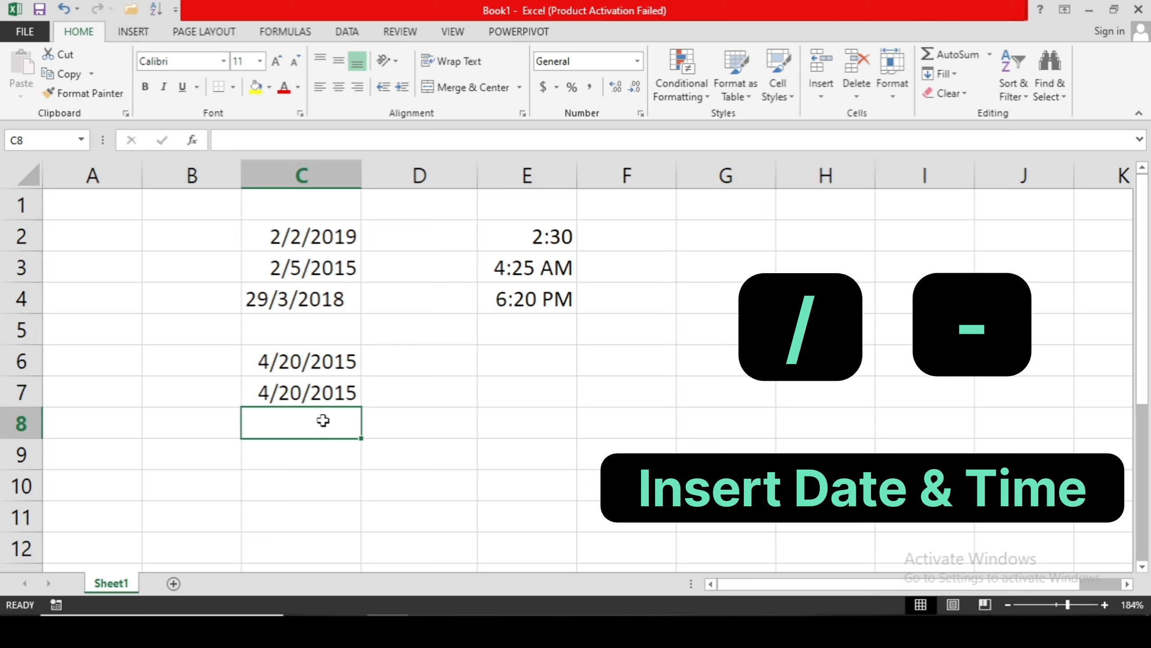
pyautogui.write('2')
pyautogui.press('BackSpace')
pyautogui.write('4')
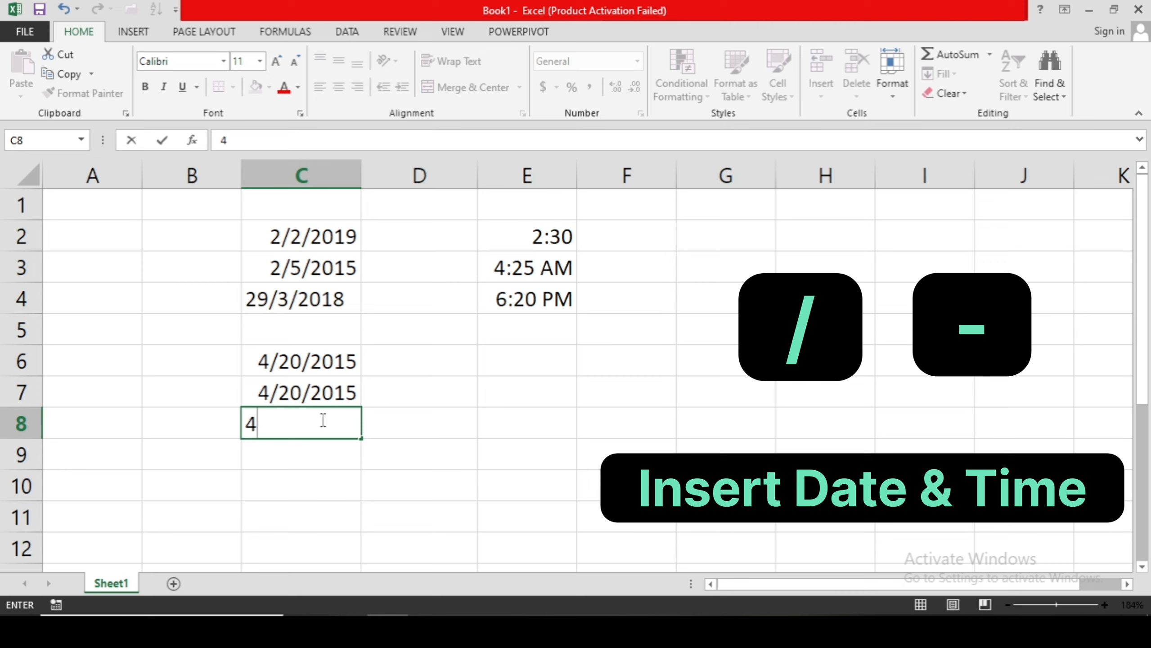
pyautogui.write('/20/')
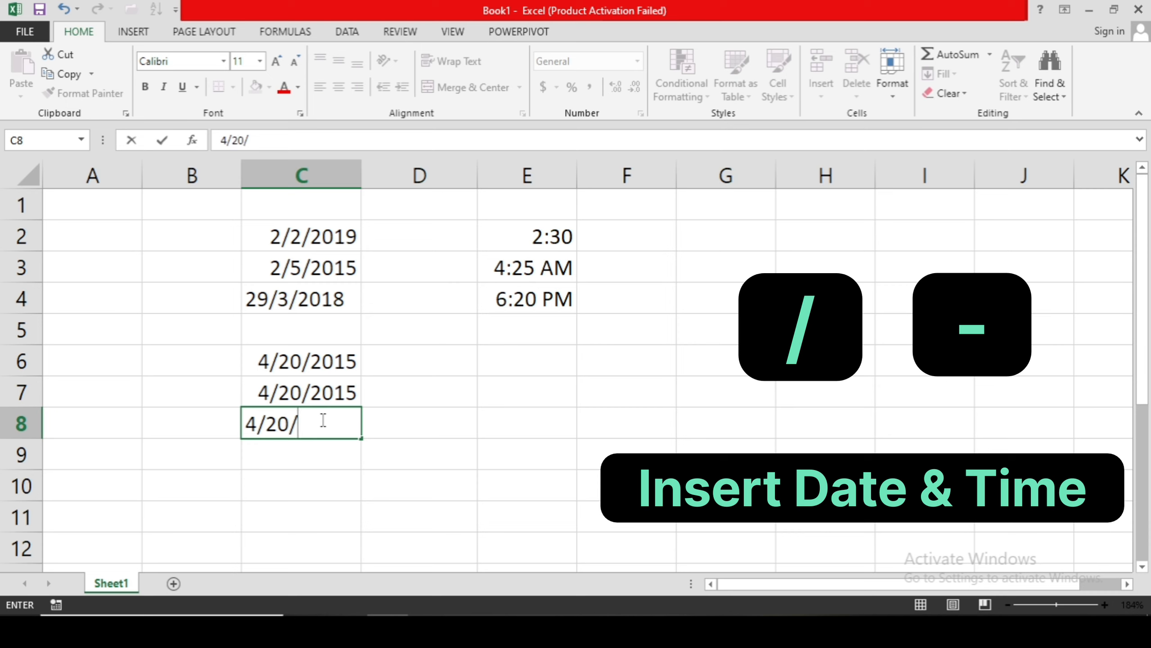
pyautogui.write('15')
pyautogui.press('Return')
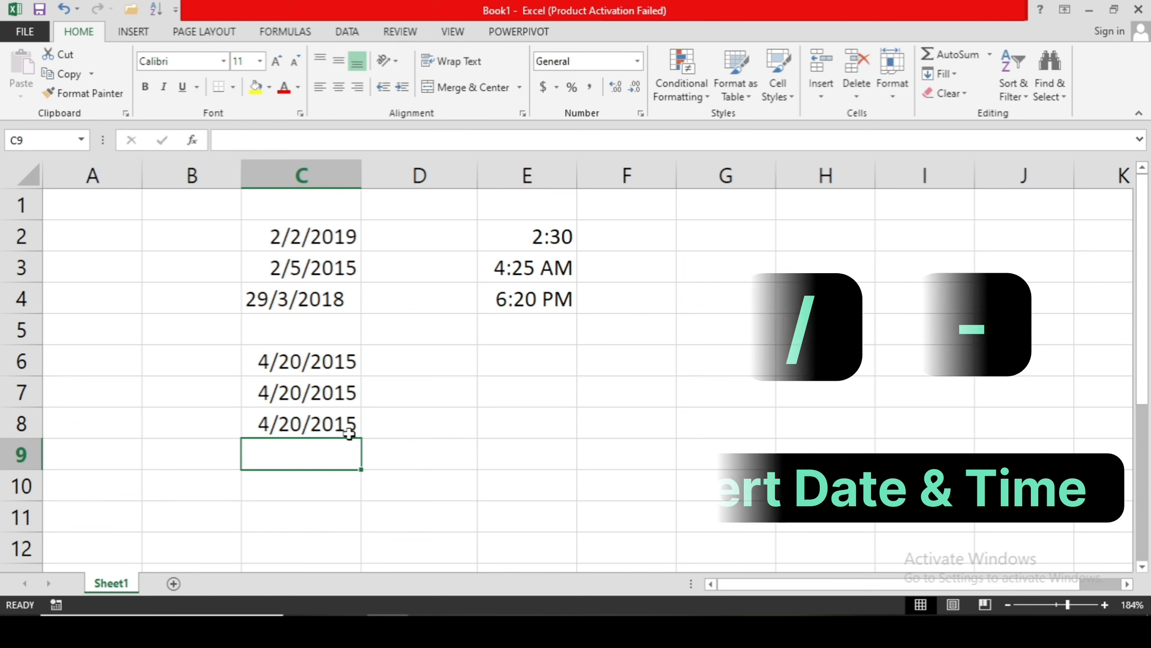
pyautogui.click(438, 361)
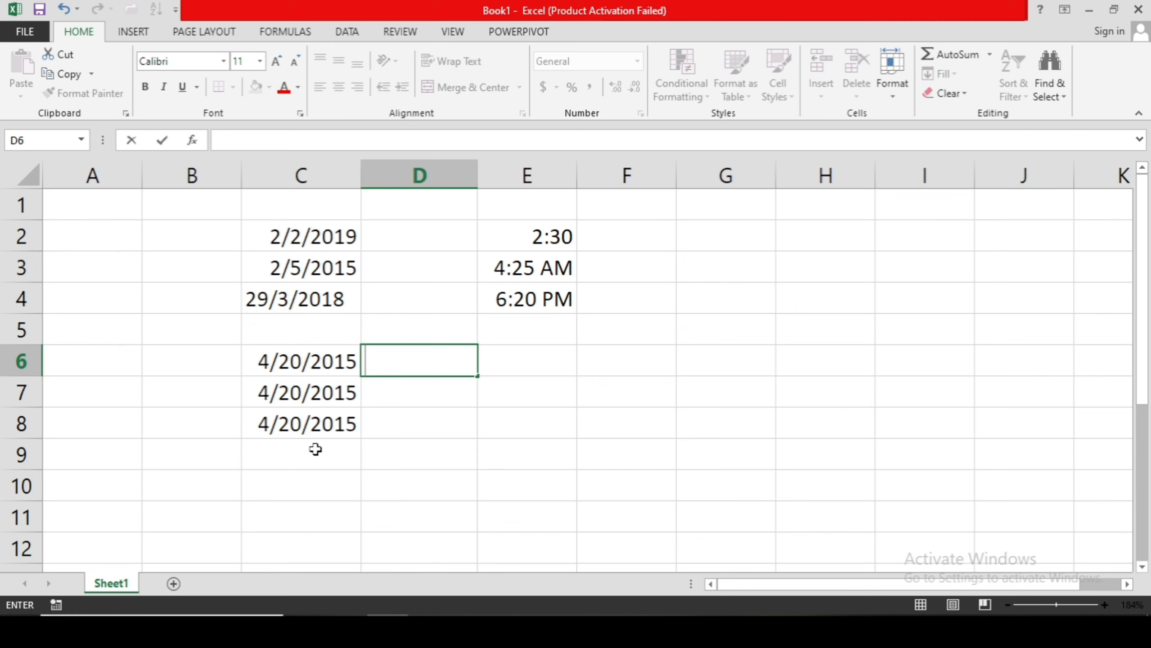
pyautogui.click(454, 436)
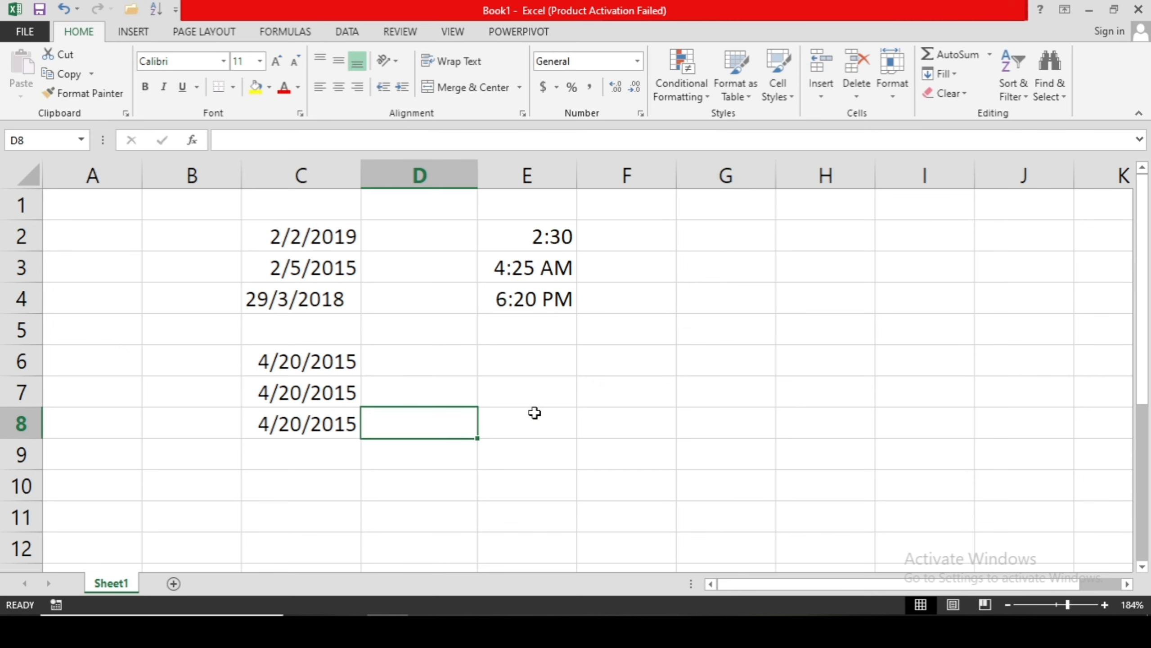
# Step: Enter the text pk in cell G3 and the number 23 in cell H3 to compare their alignment
pyautogui.click(748, 271)
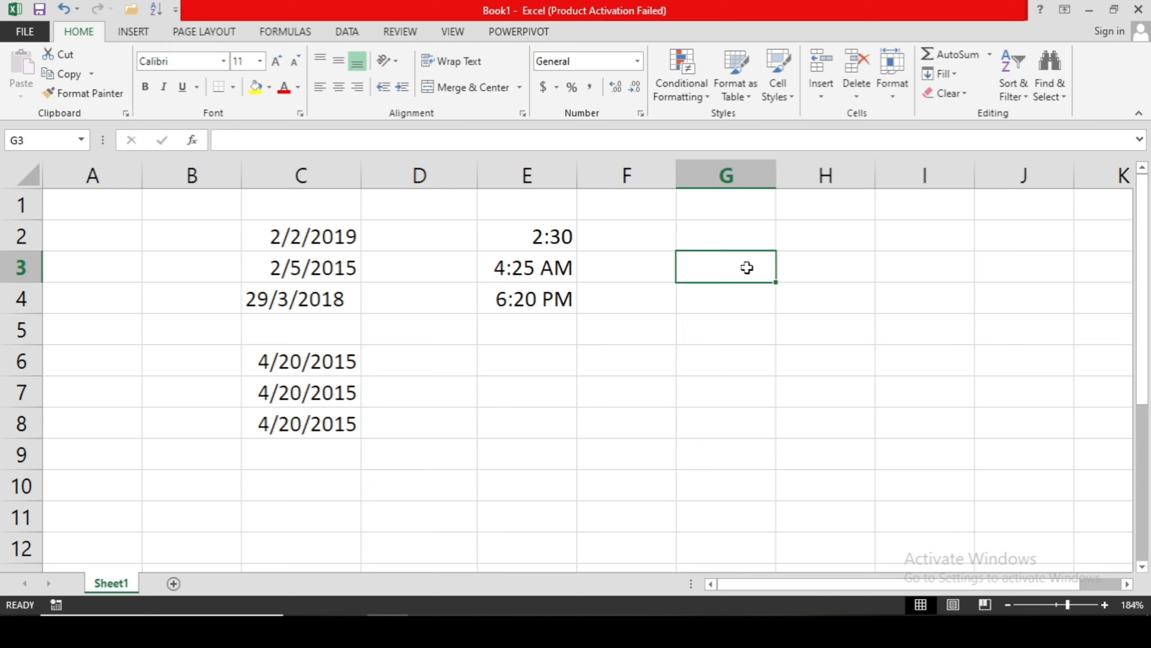
pyautogui.write('pk')
pyautogui.press('Return')
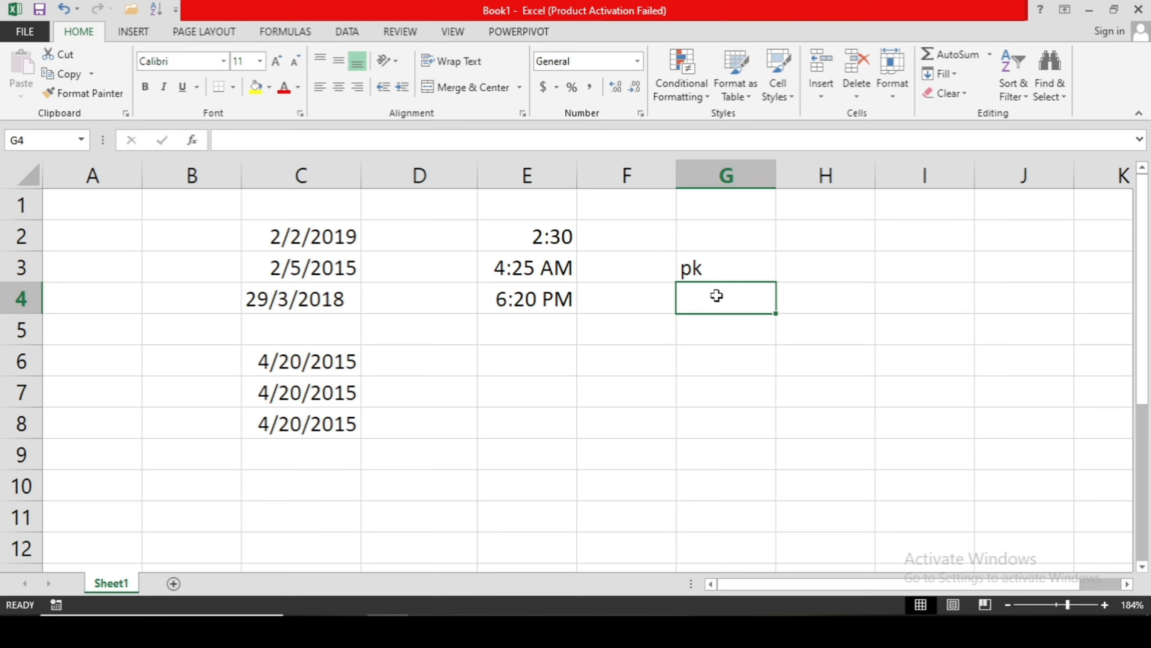
pyautogui.click(811, 266)
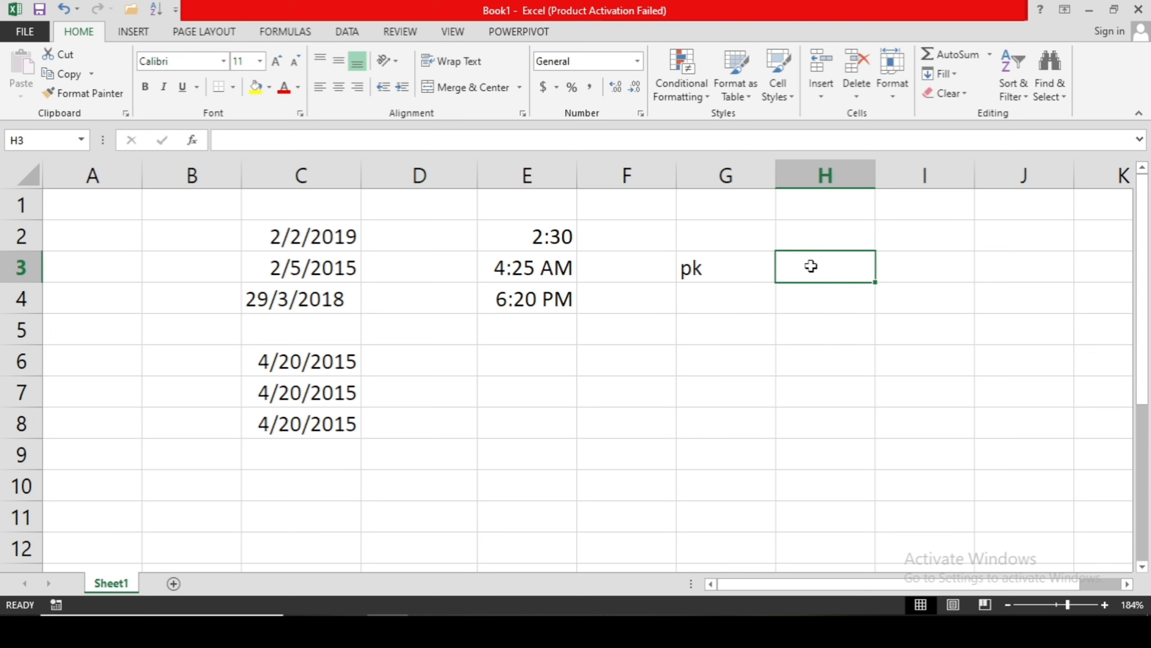
pyautogui.write('23')
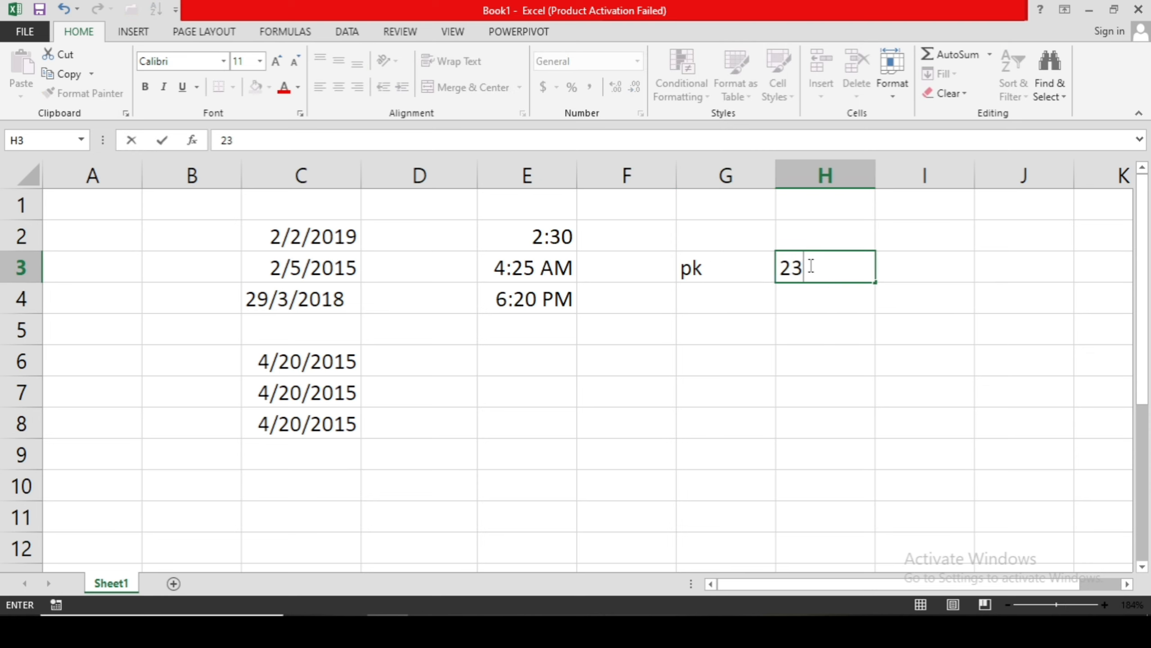
pyautogui.press('Return')
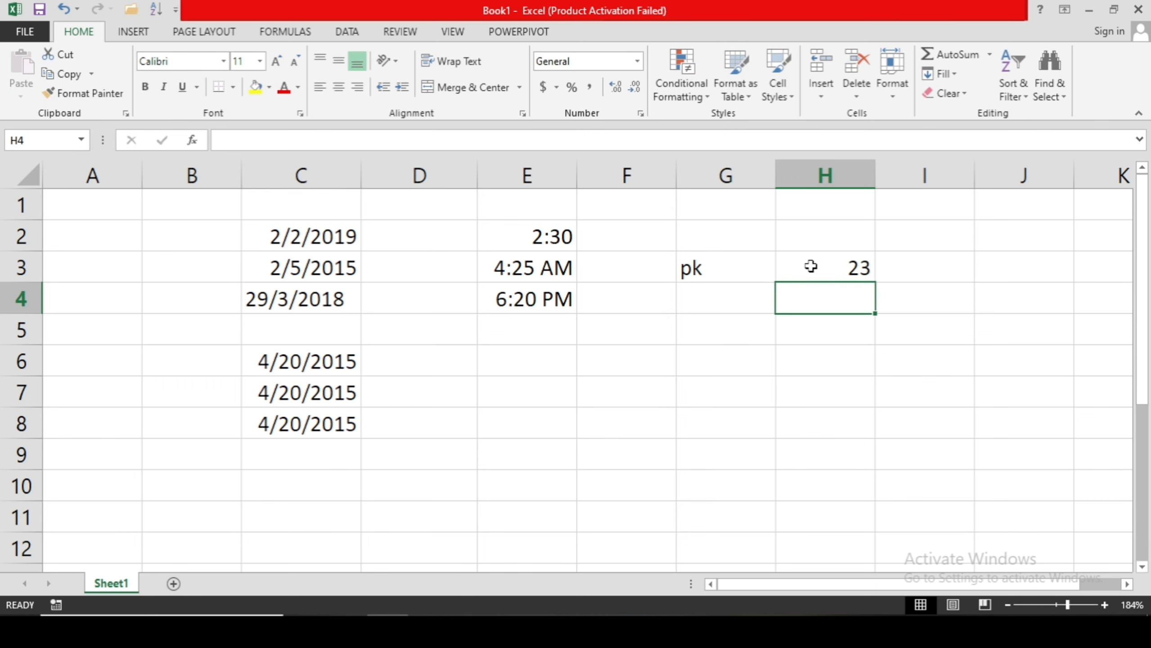
pyautogui.click(856, 273)
pyautogui.click(721, 272)
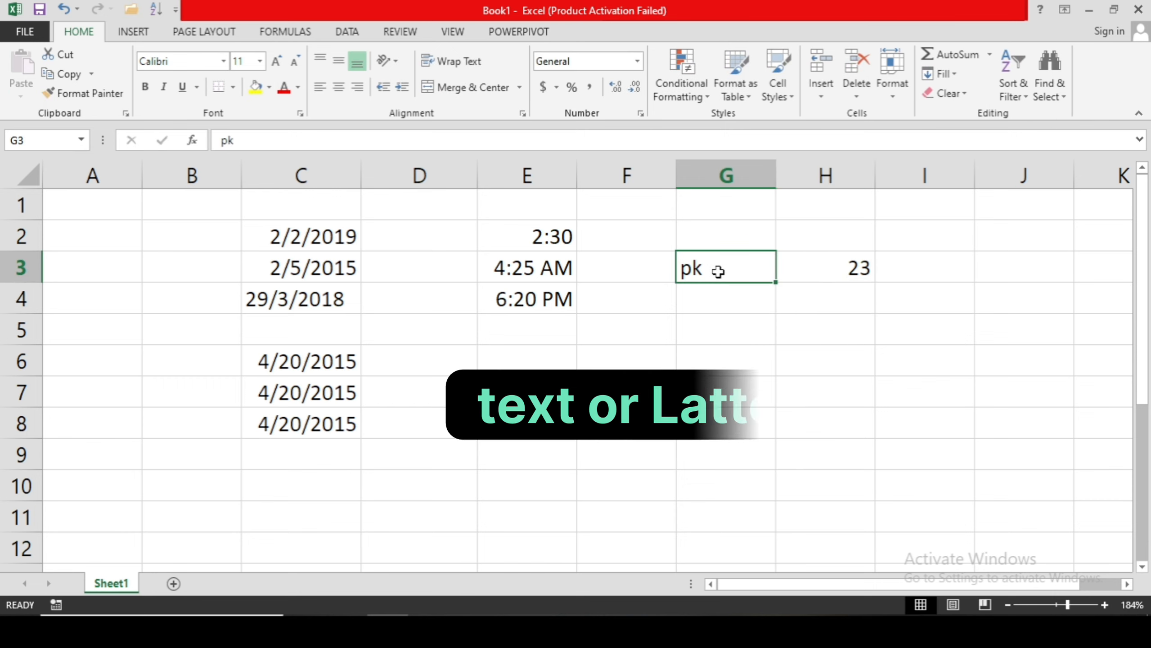
pyautogui.click(867, 278)
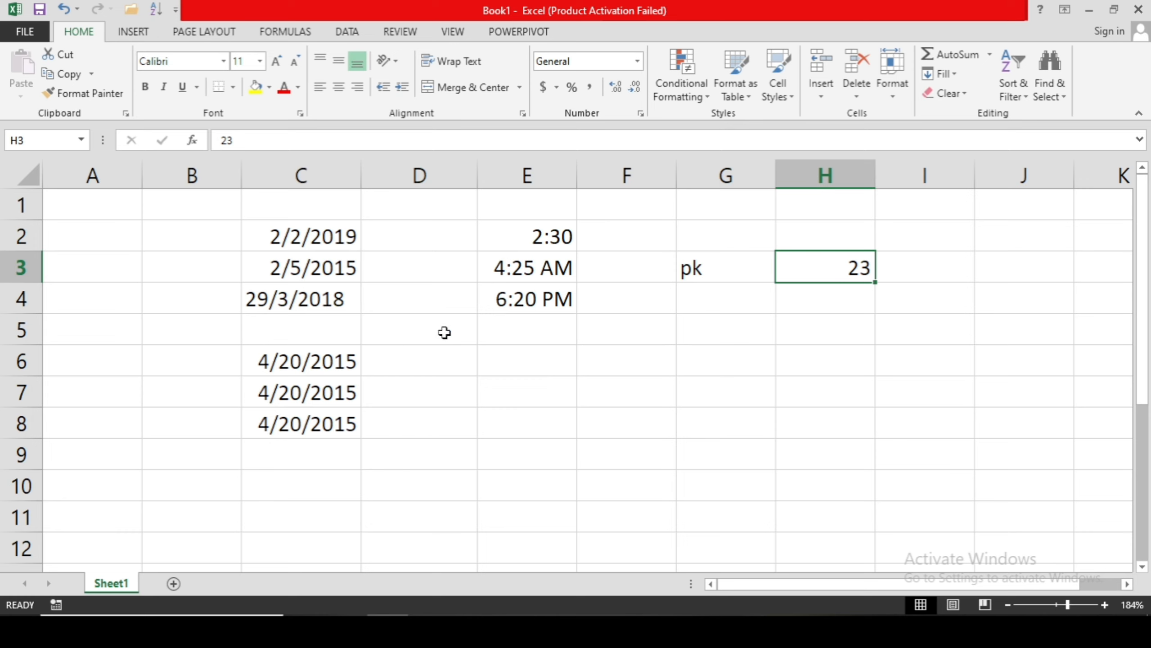
# Step: Enter the nonexistent date 2/29/2015 in cell D6 and check how it is aligned
pyautogui.click(428, 359)
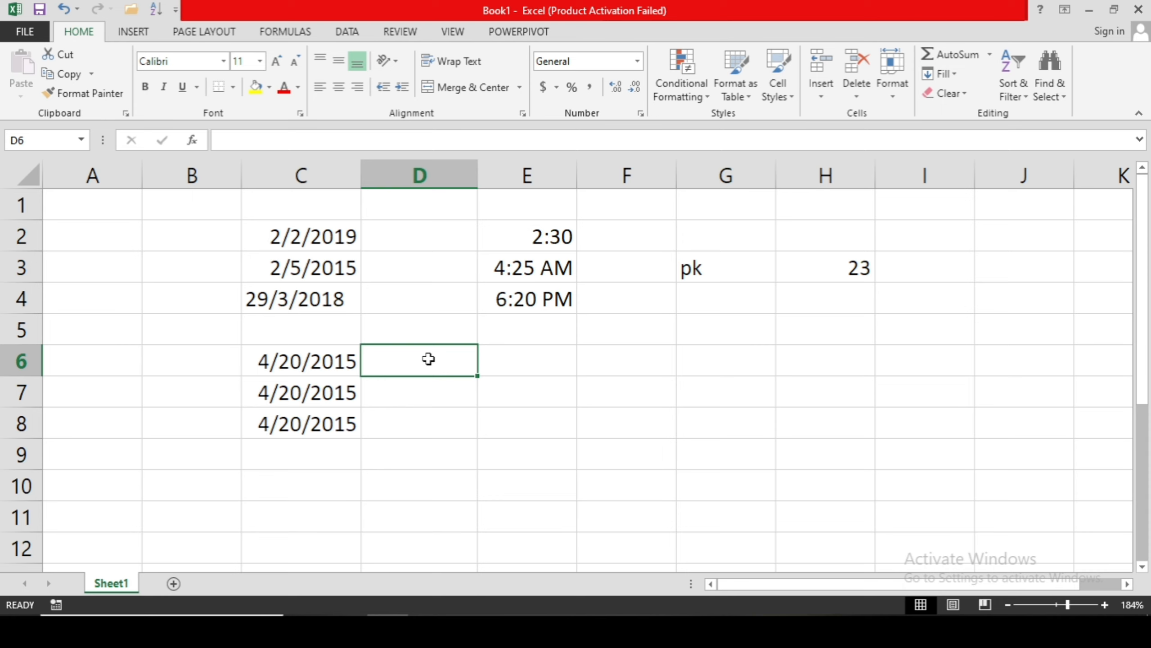
pyautogui.write('2/2')
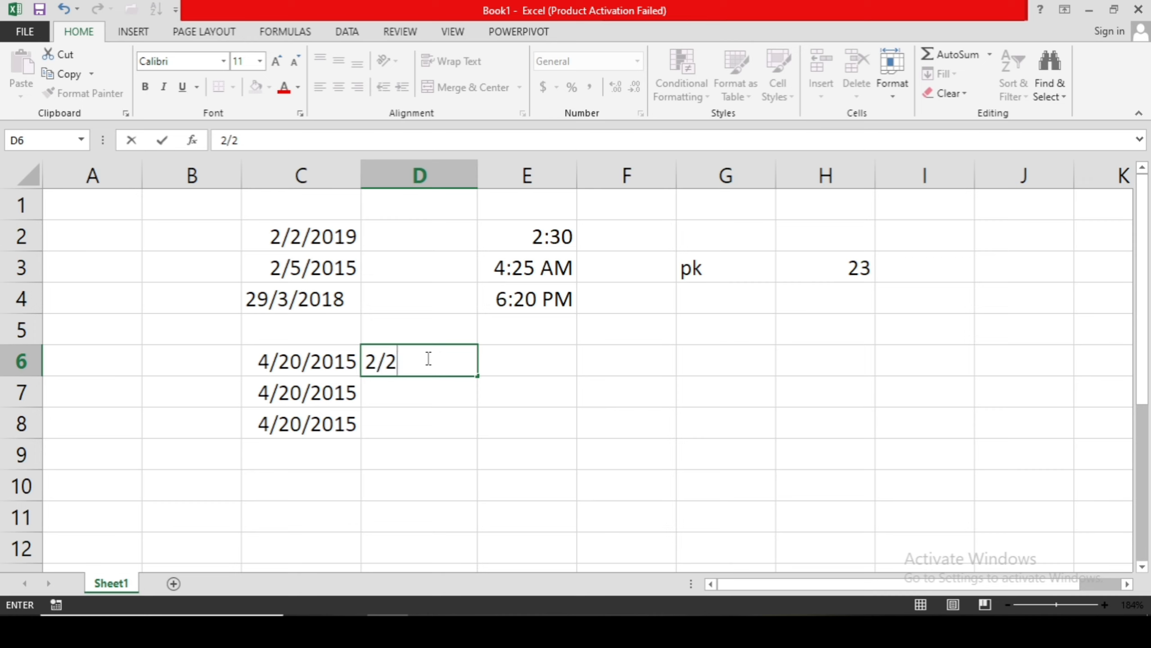
pyautogui.write('9/1')
pyautogui.press('BackSpace')
pyautogui.write('20')
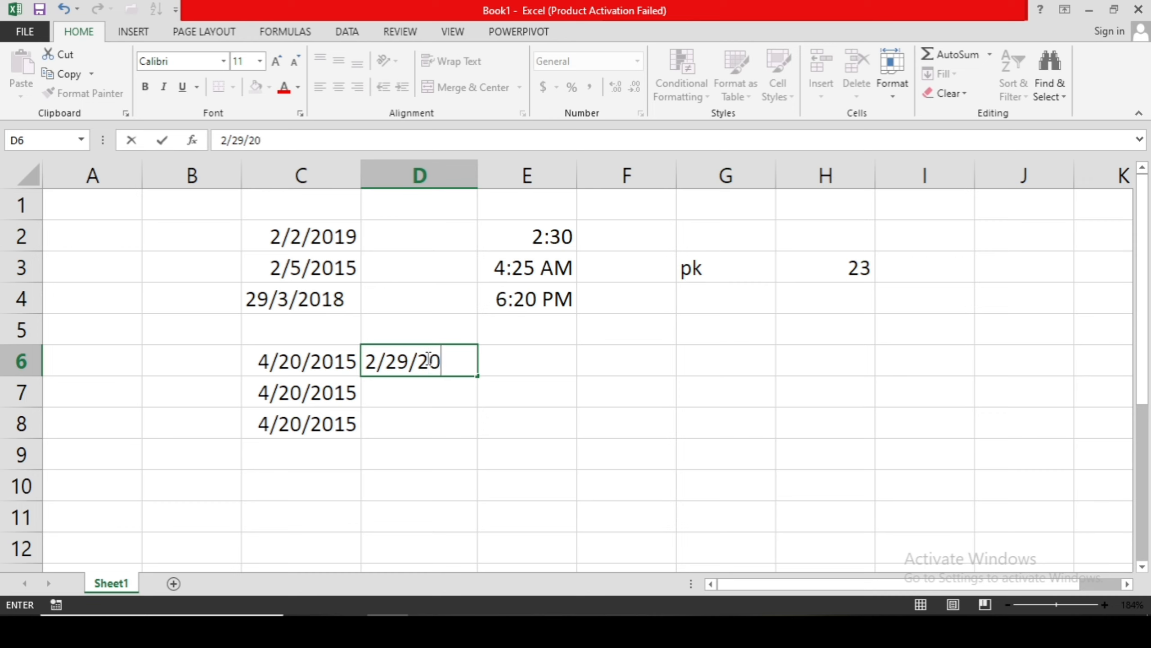
pyautogui.write('15')
pyautogui.press('Return')
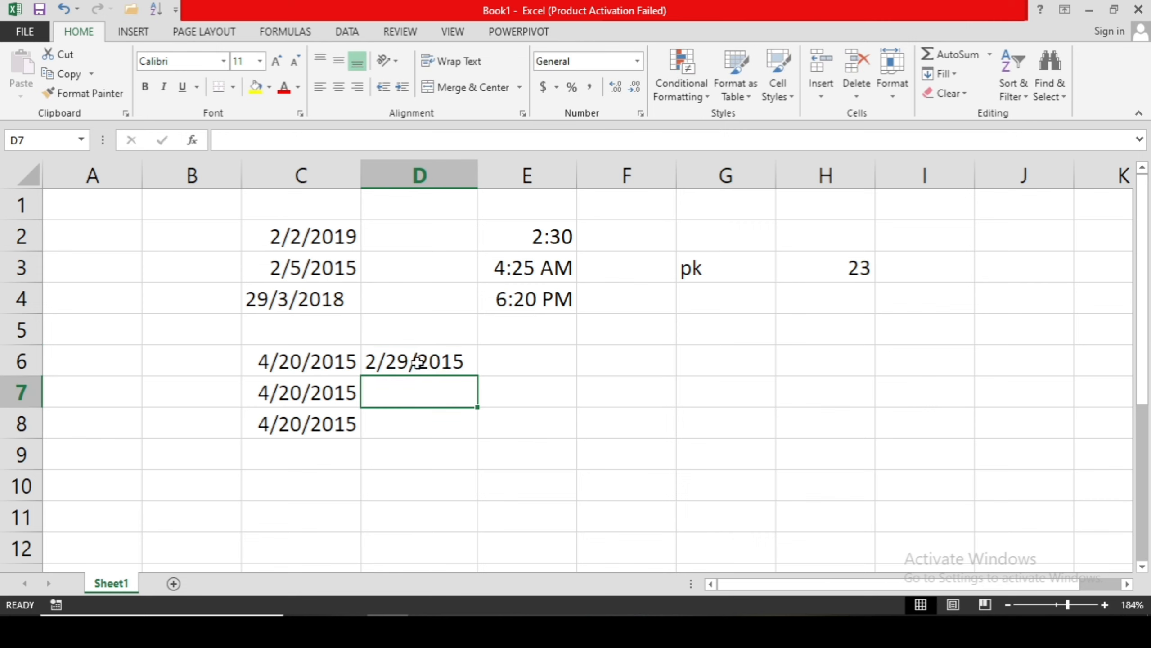
pyautogui.click(417, 361)
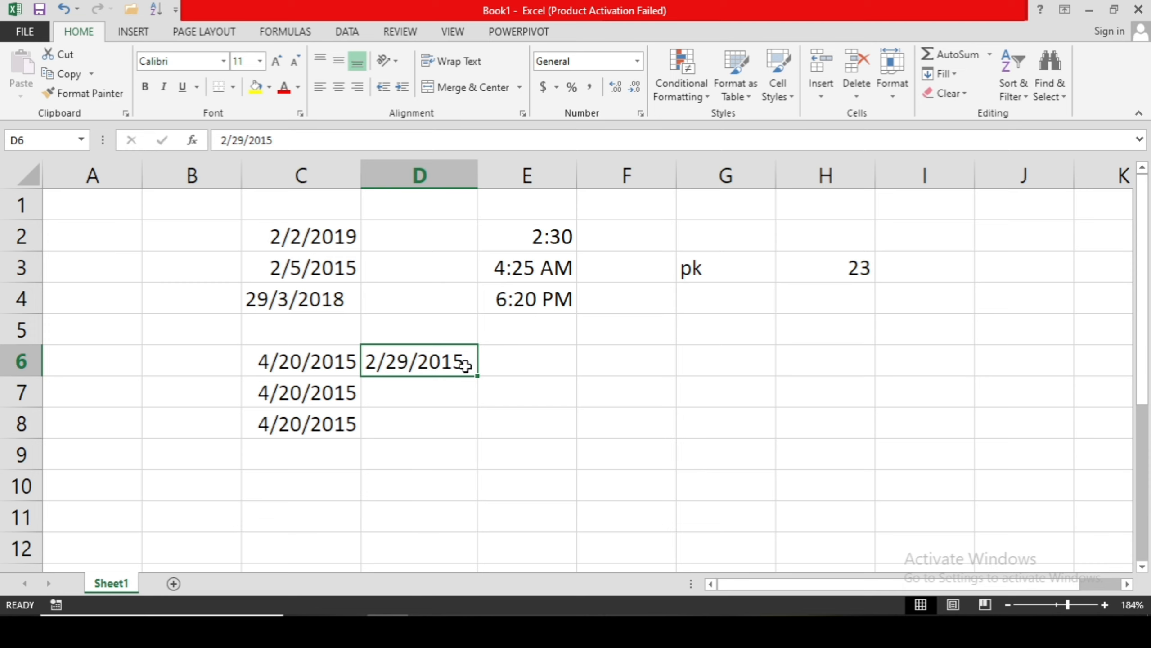
# Step: Enter the nonexistent date 4/31/2016 in cell F6 and widen column F slightly to fit it
pyautogui.click(524, 363)
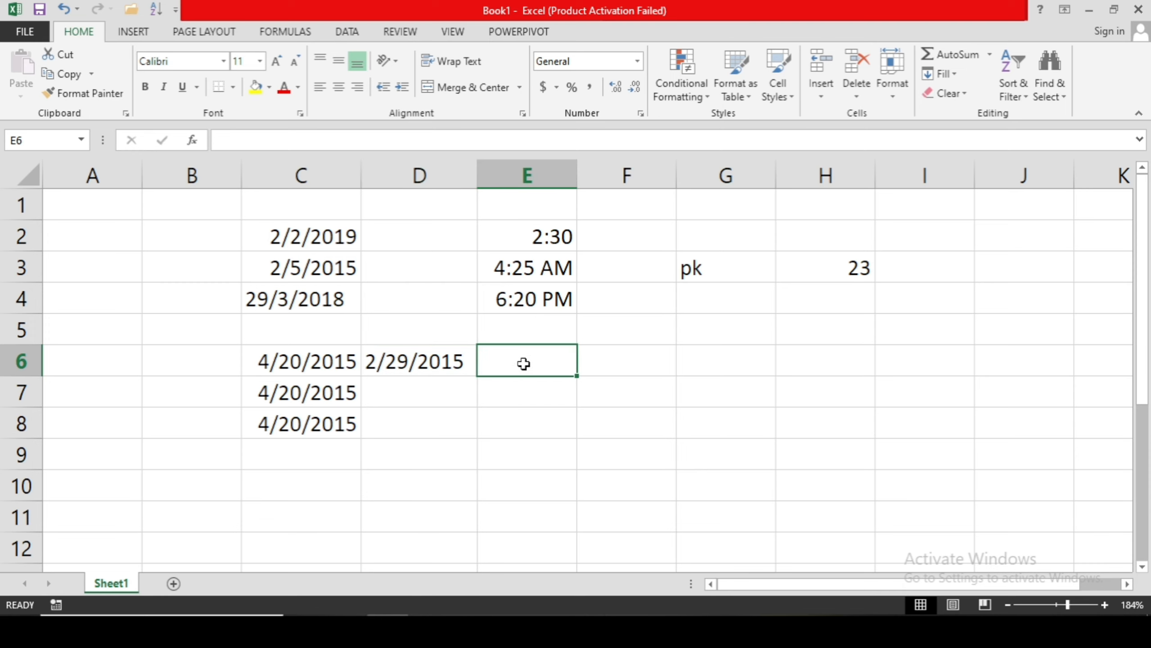
pyautogui.click(596, 364)
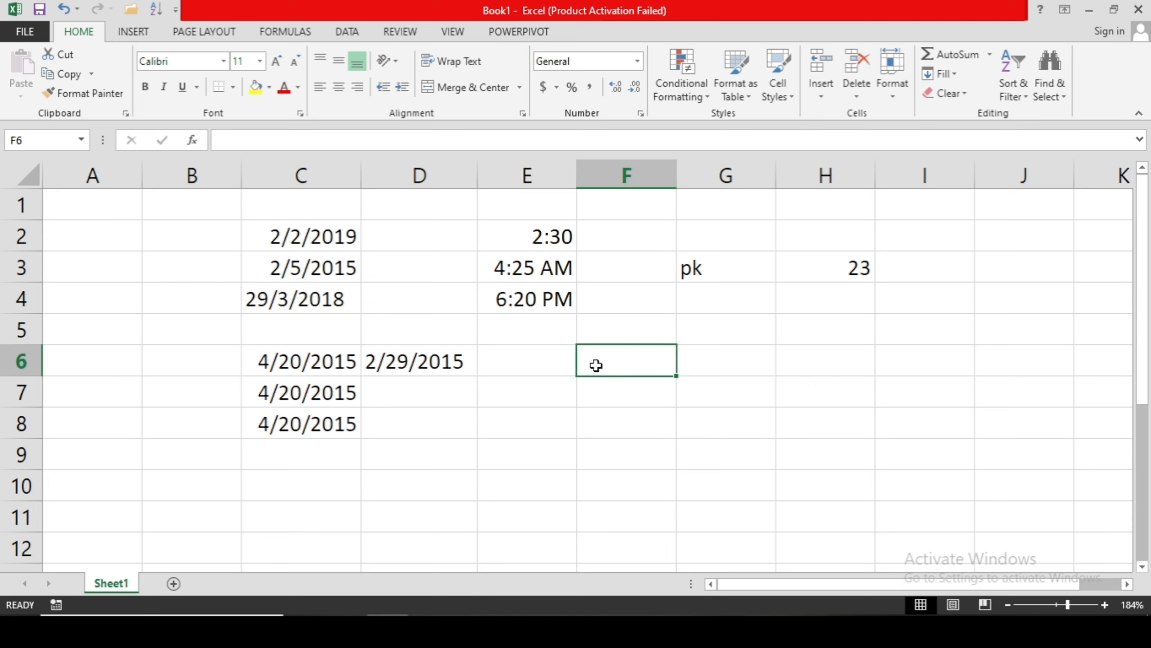
pyautogui.write('4')
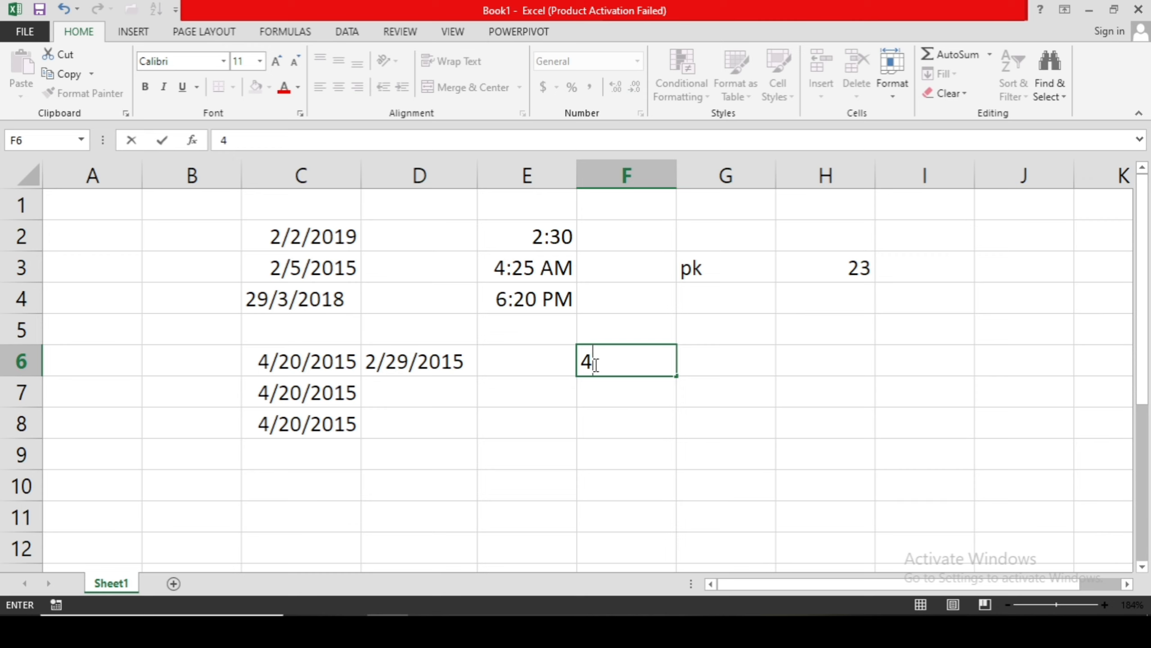
pyautogui.write('/31/20')
pyautogui.write('6')
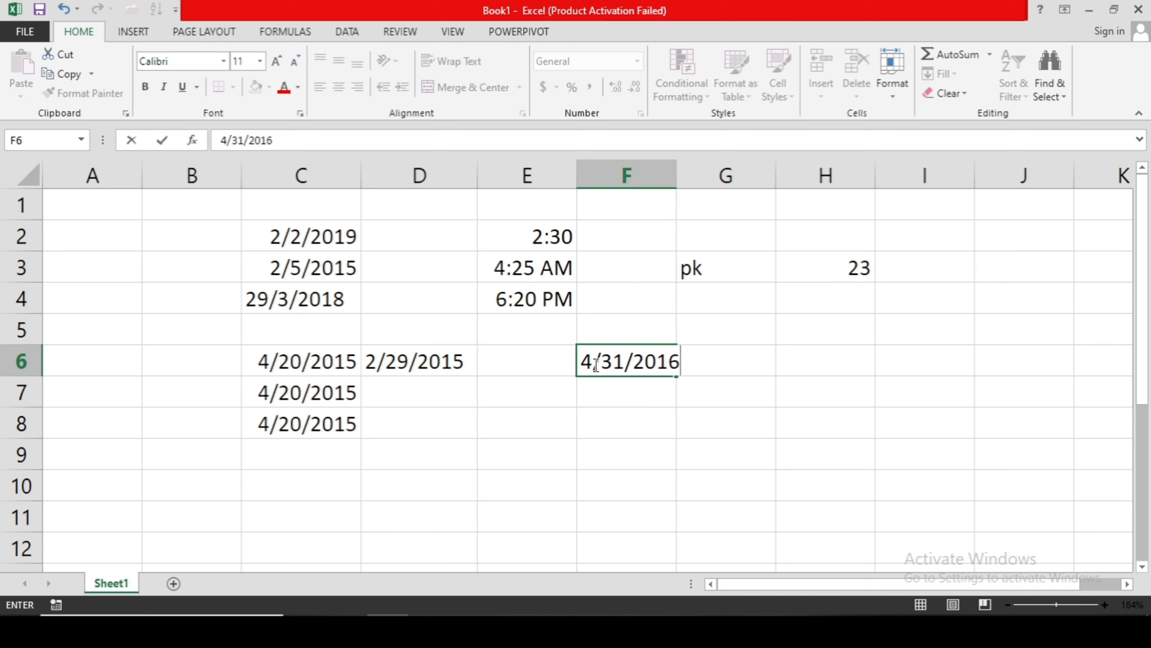
pyautogui.press('Return')
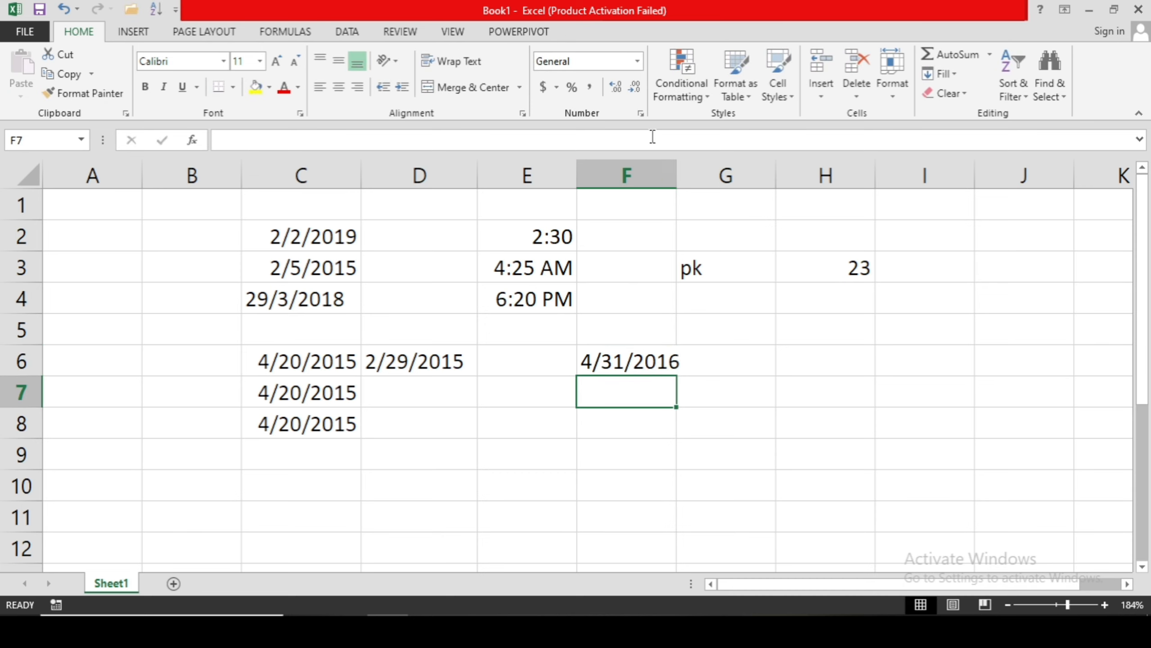
pyautogui.moveTo(677, 181); pyautogui.dragTo(699, 182)
# Step: Change the day of the date in cell F6 to 29 so that it reads 4/29/2016
pyautogui.click(645, 367)
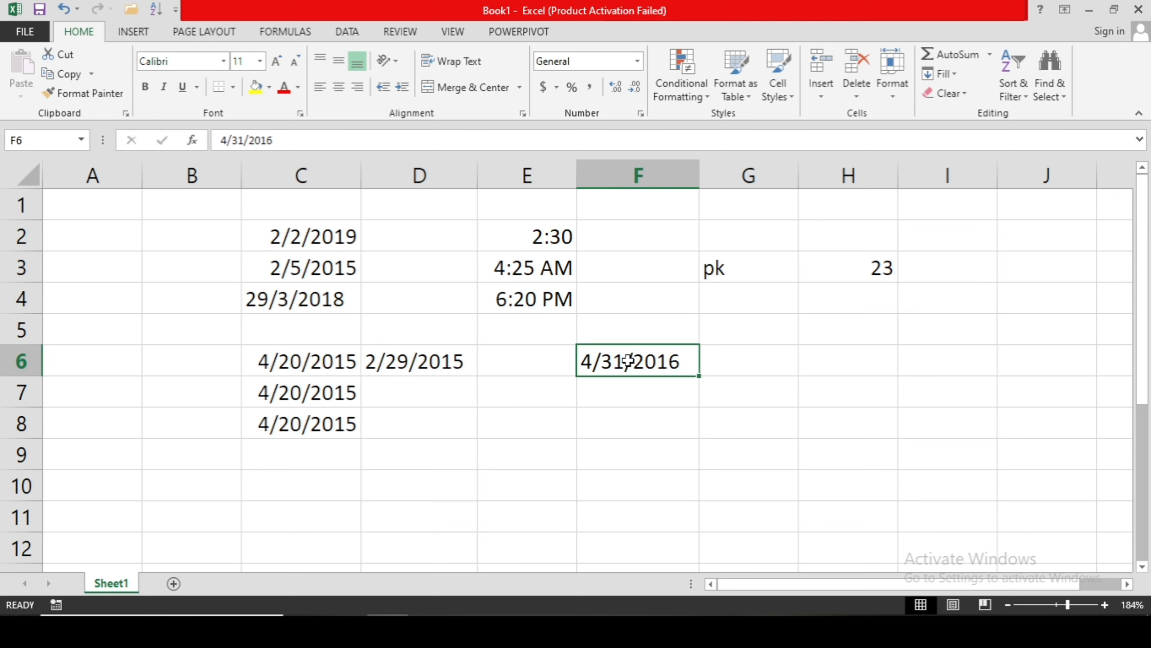
pyautogui.doubleClick(620, 360)
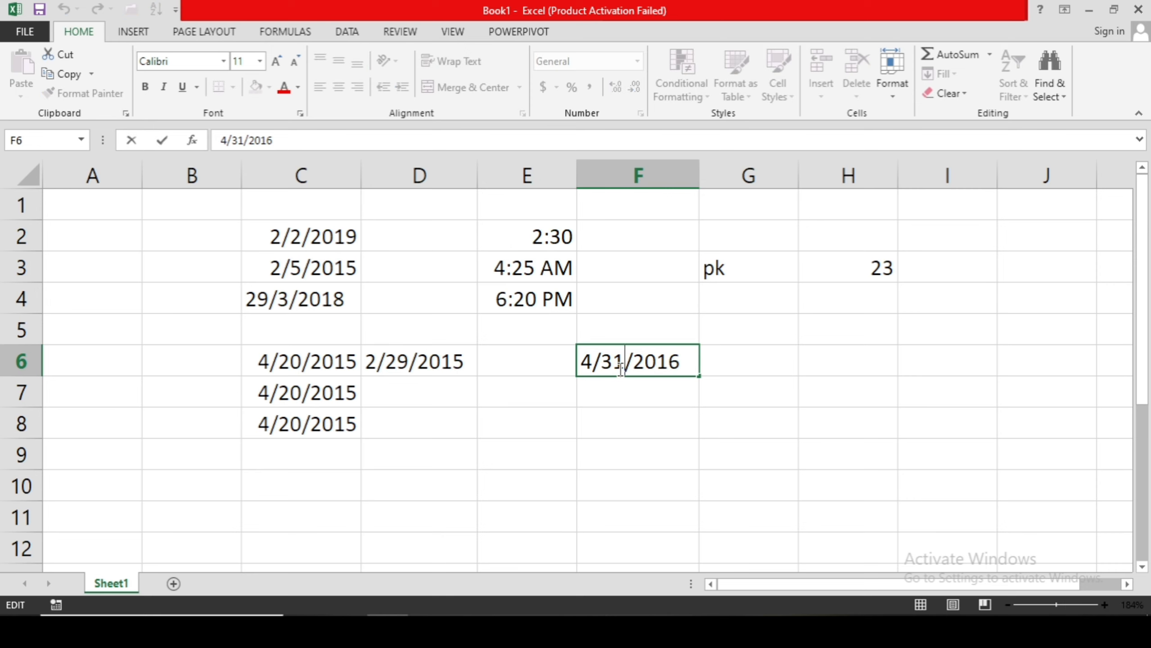
pyautogui.press('BackSpace')
pyautogui.press('BackSpace')
pyautogui.write('29')
pyautogui.press('Return')
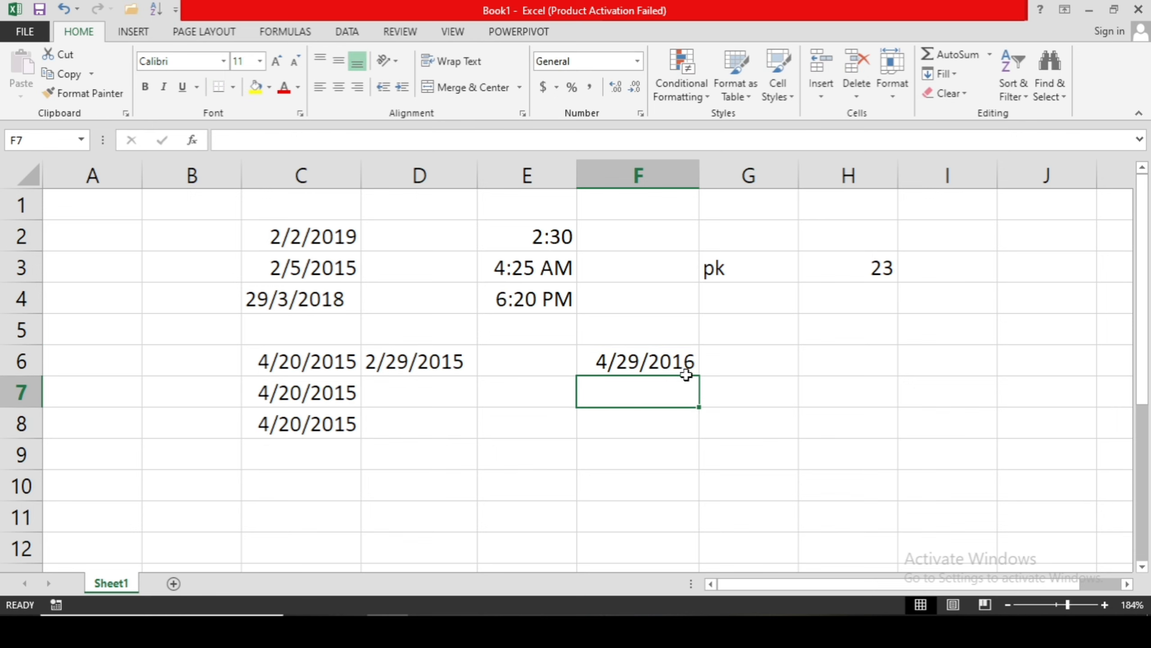
# Step: Change the day of the date in cell D6 to 28 so that it reads 2/28/2015
pyautogui.doubleClick(410, 363)
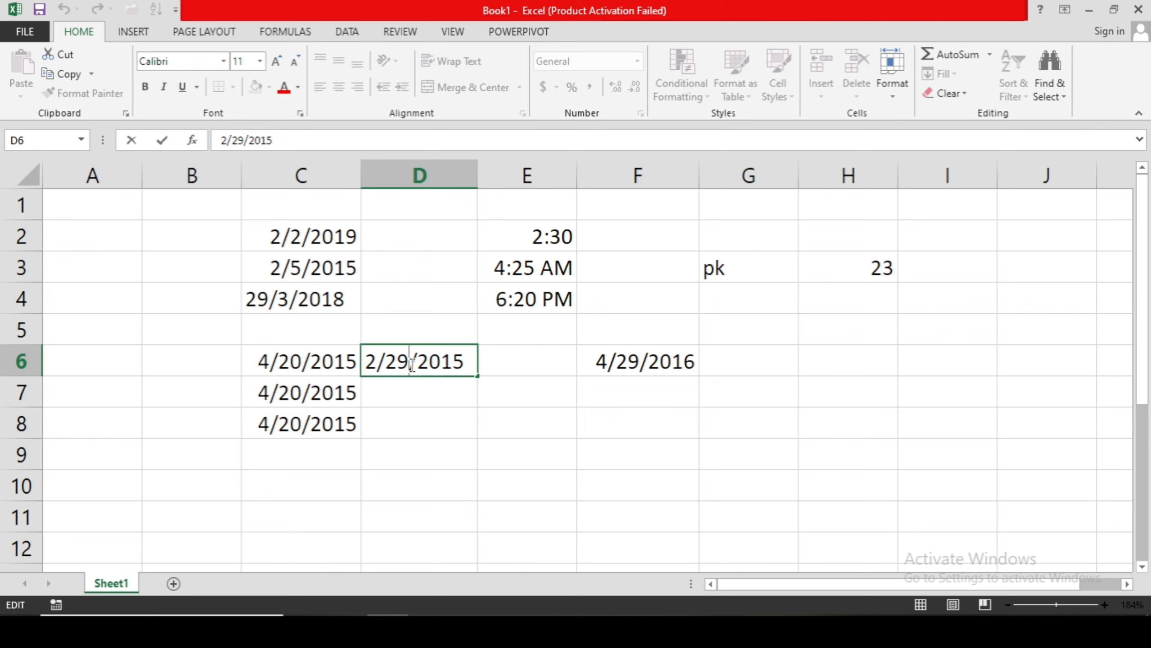
pyautogui.press('BackSpace')
pyautogui.write('8')
pyautogui.press('Return')
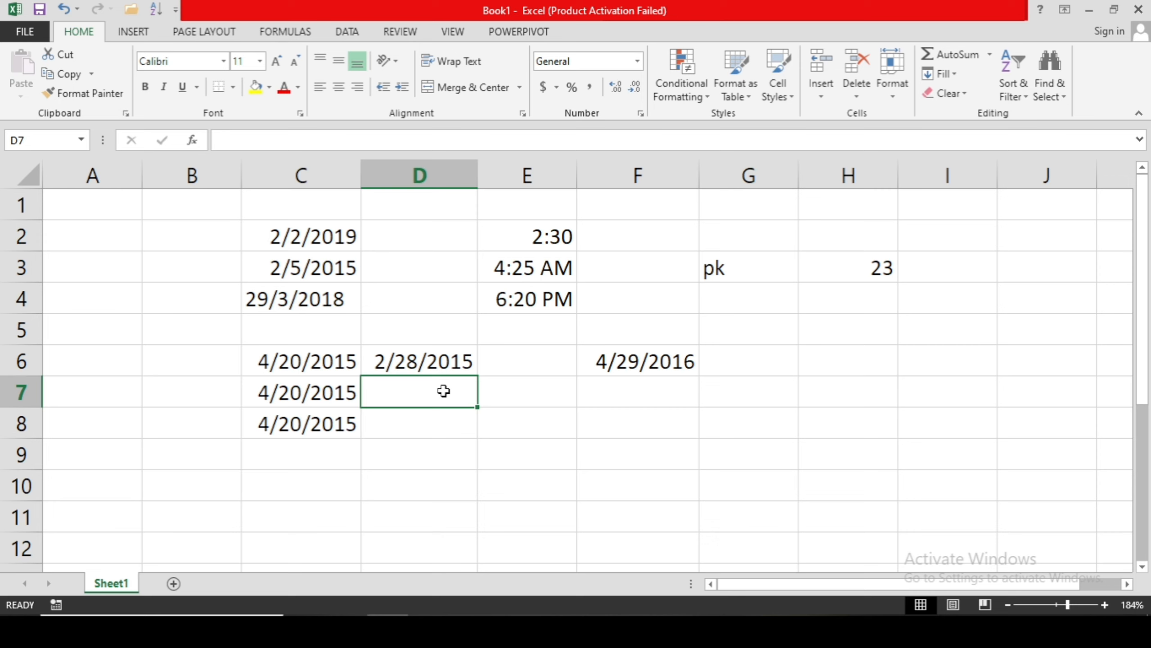
# Step: Enter the time 2:30 without an AM or PM marker in cell E8 and check how it is stored
pyautogui.click(532, 420)
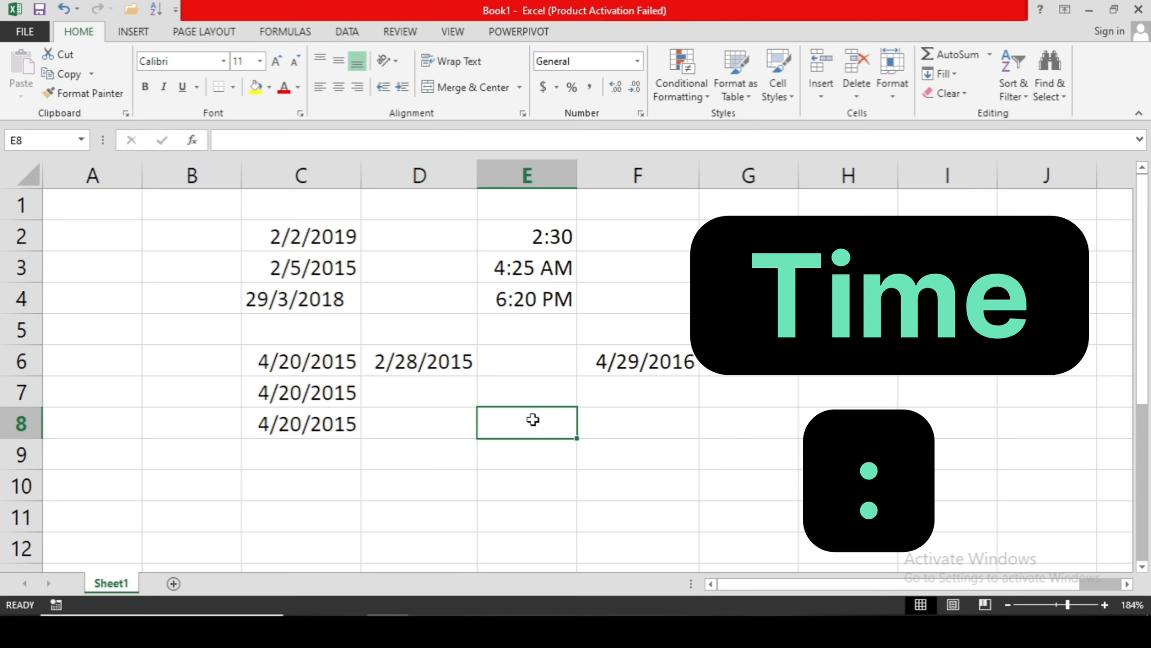
pyautogui.write('2:')
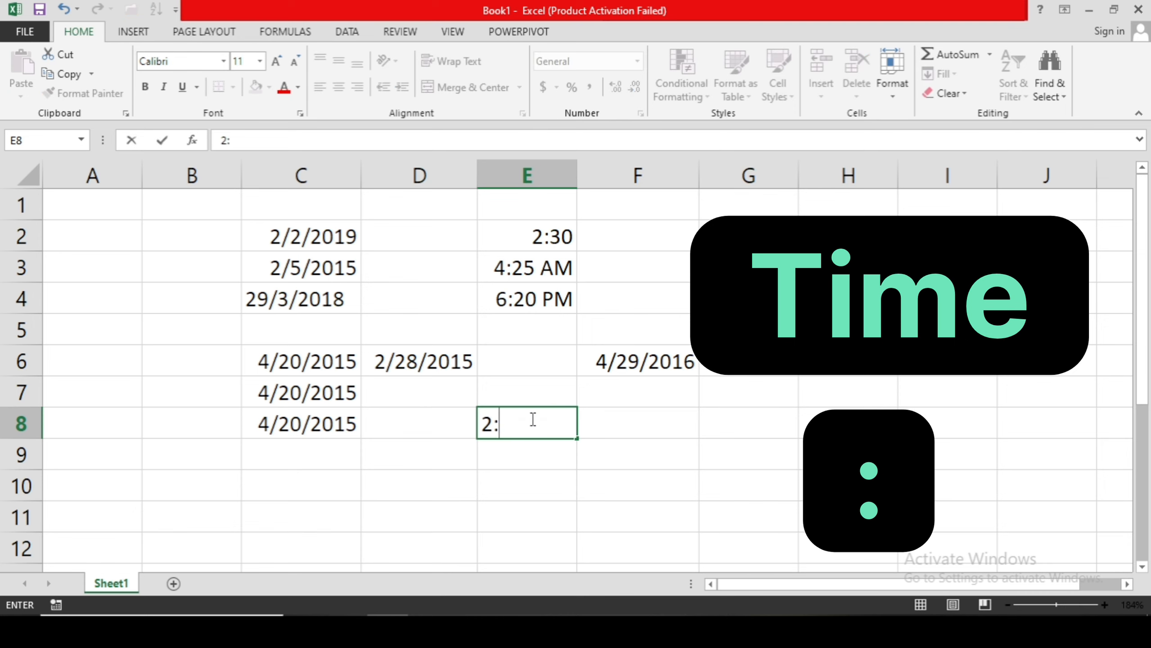
pyautogui.write('30')
pyautogui.press('Return')
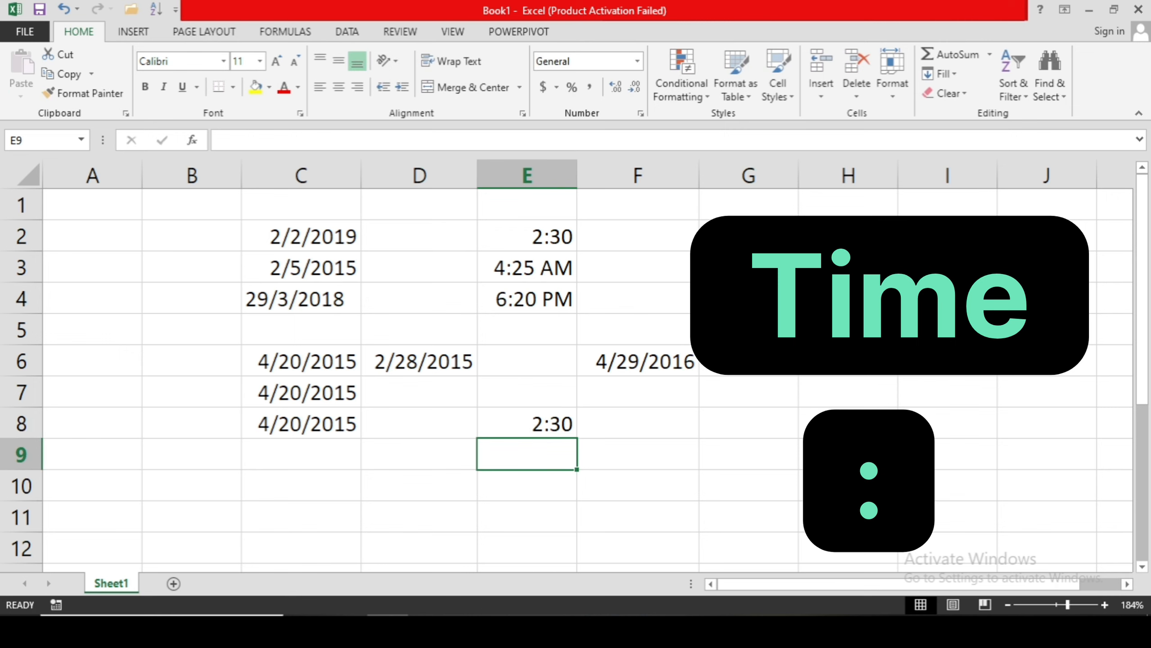
pyautogui.click(550, 431)
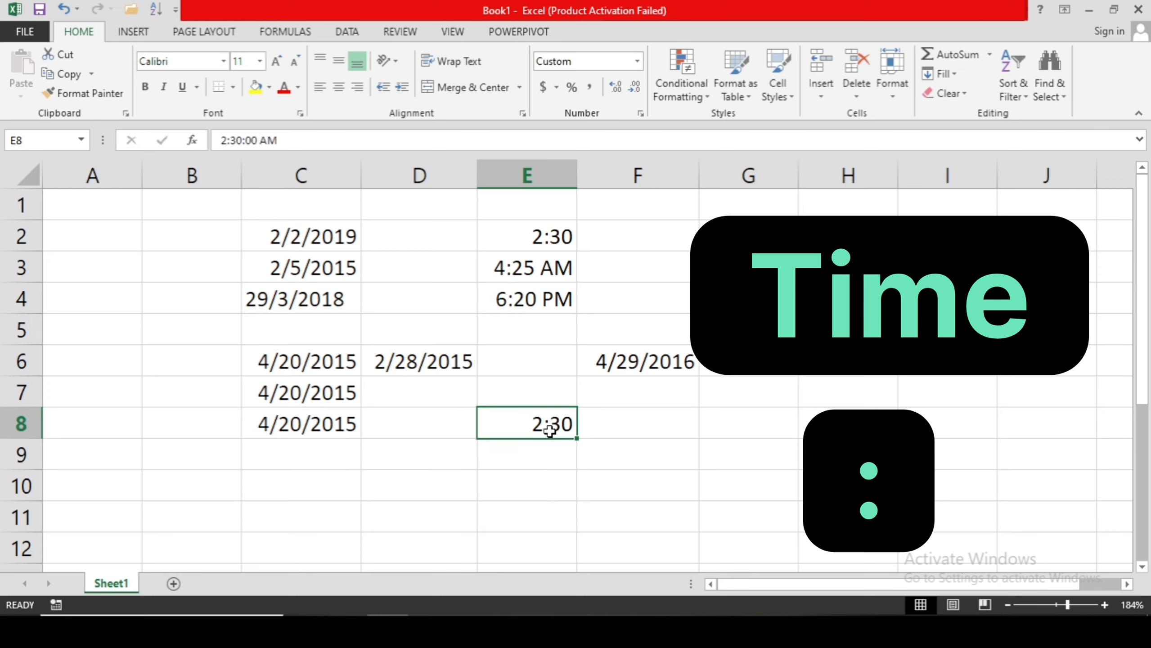
# Step: Enter the afternoon time in 24-hour form as 14:30 in cell E9
pyautogui.click(549, 455)
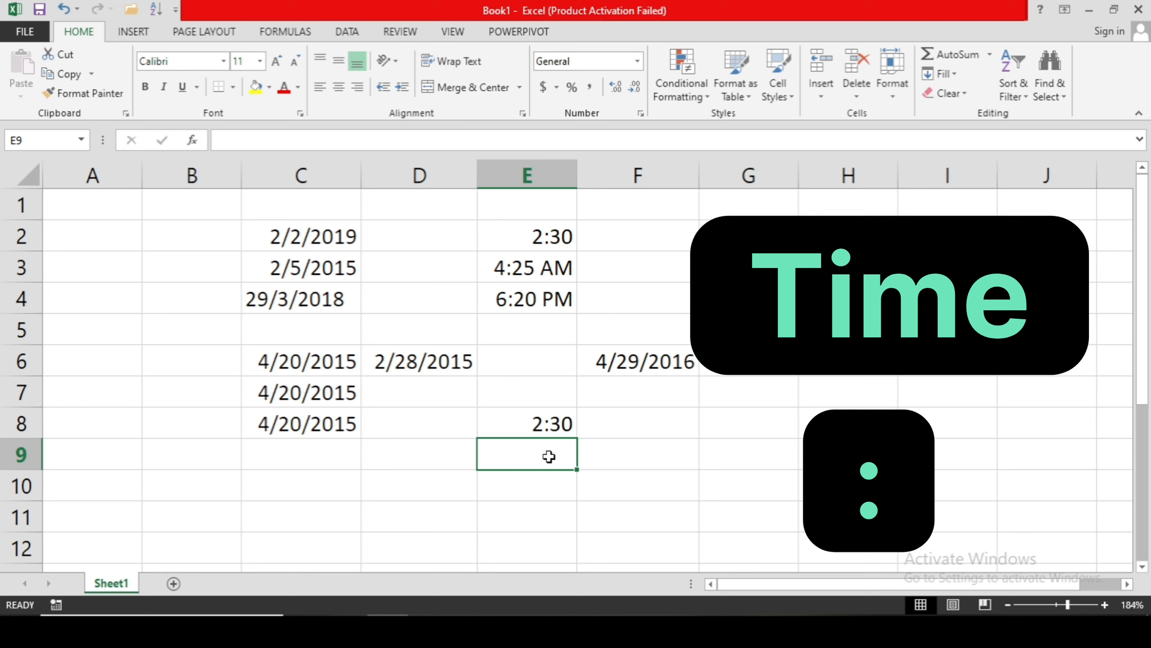
pyautogui.write('14')
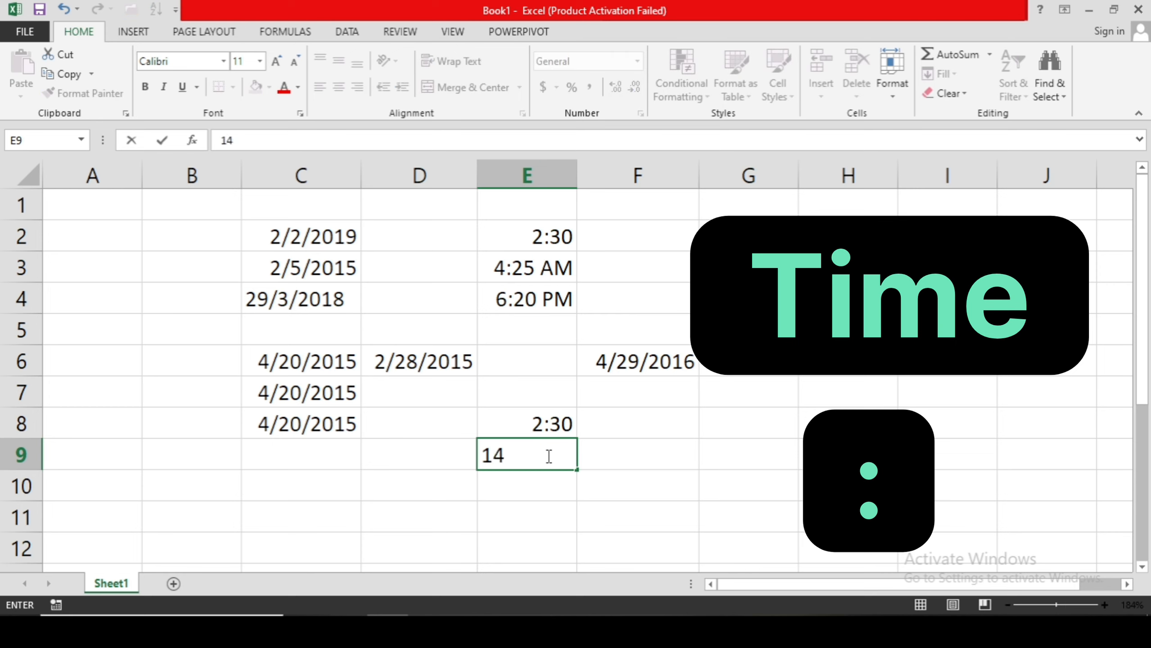
pyautogui.write(':30')
pyautogui.press('Return')
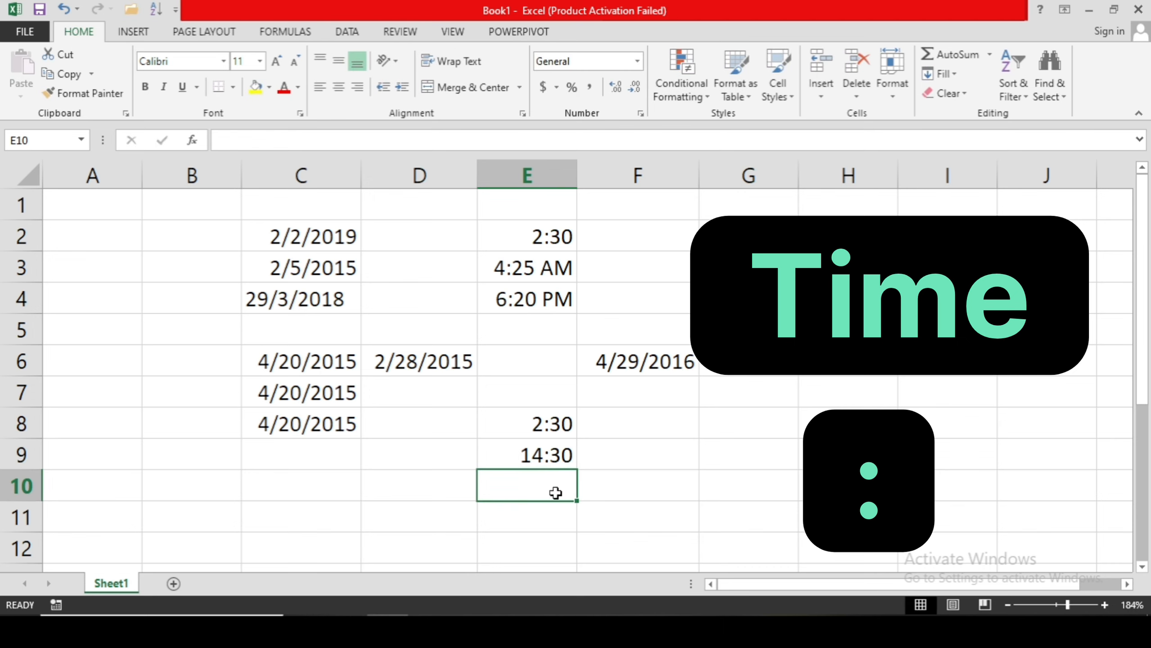
# Step: Enter 2:30 A in cell E10 and 2:30 P in cell E11, using the short AM and PM markers
pyautogui.write('2')
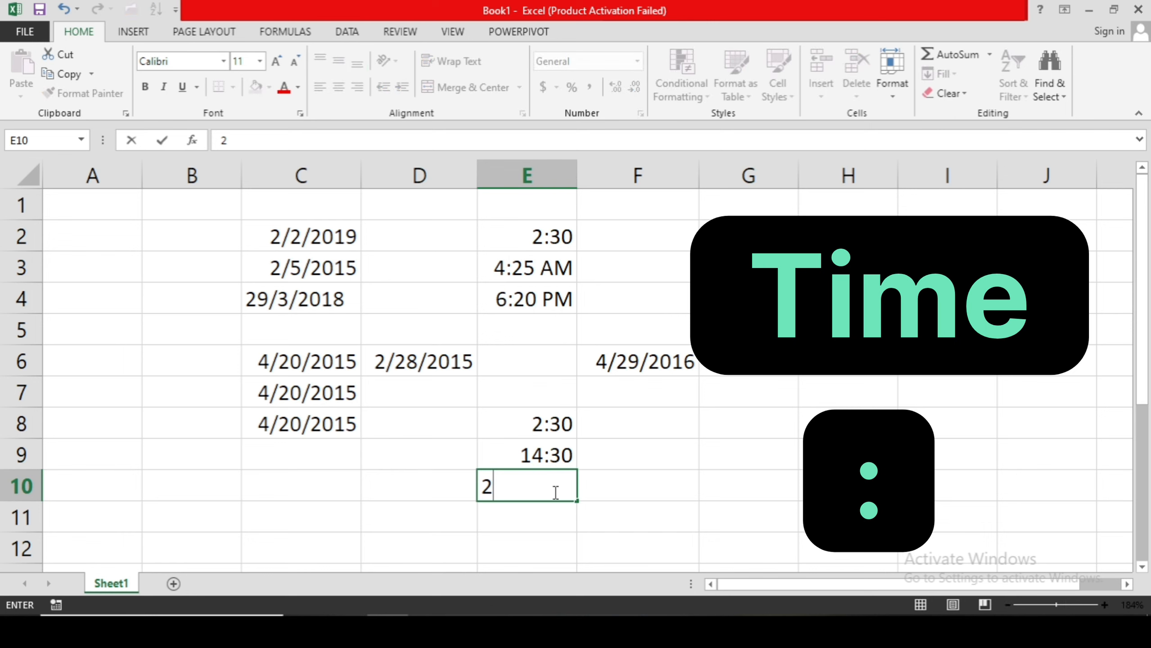
pyautogui.write(':30 A')
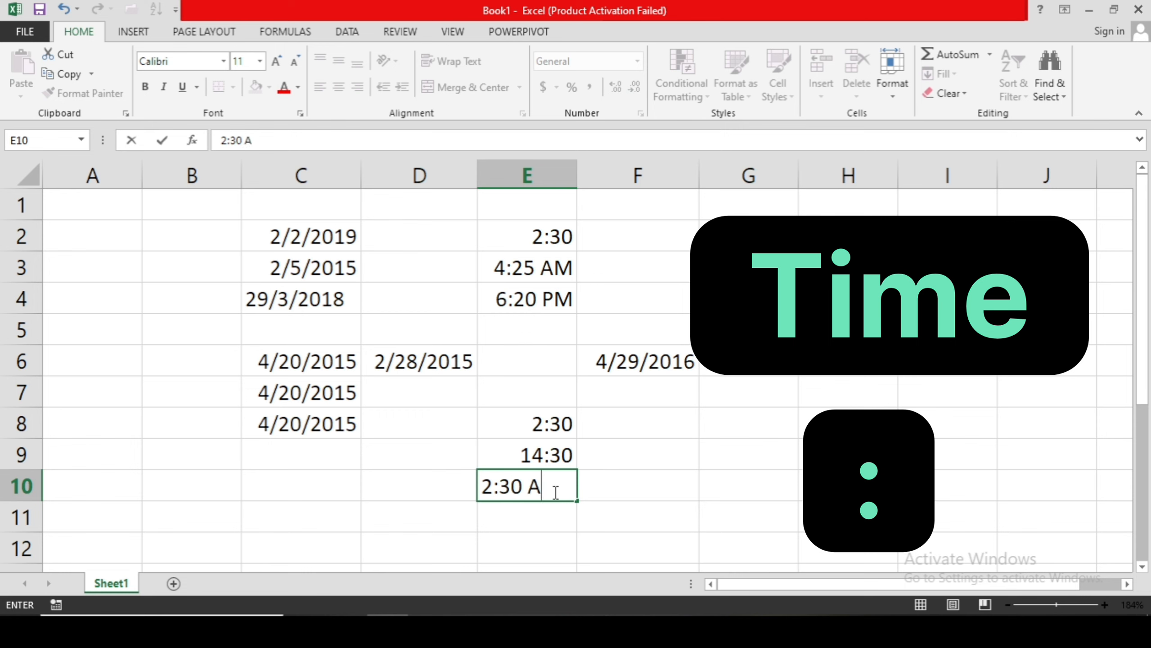
pyautogui.press('Return')
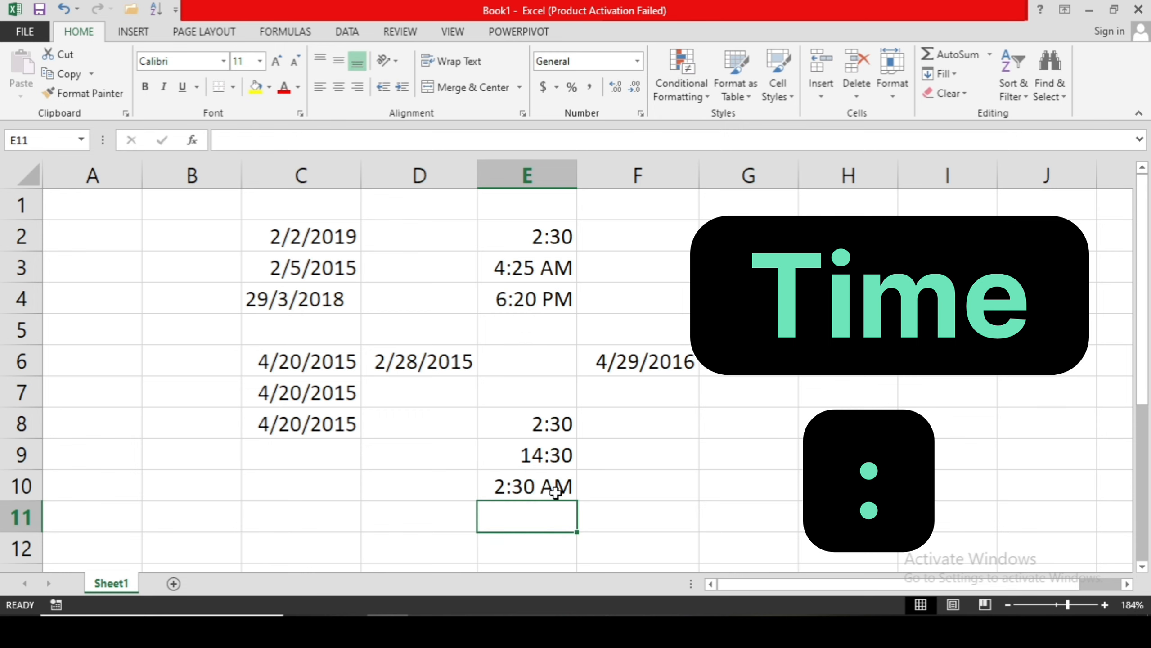
pyautogui.write('2:2')
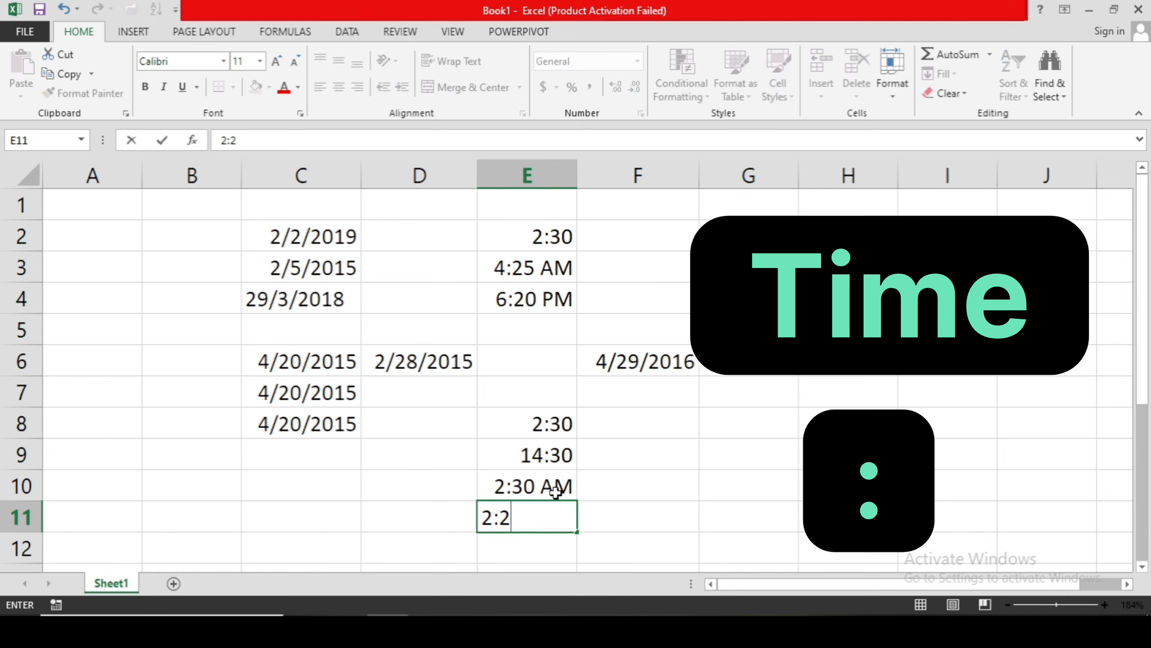
pyautogui.press('BackSpace')
pyautogui.write('30 P')
pyautogui.press('Return')
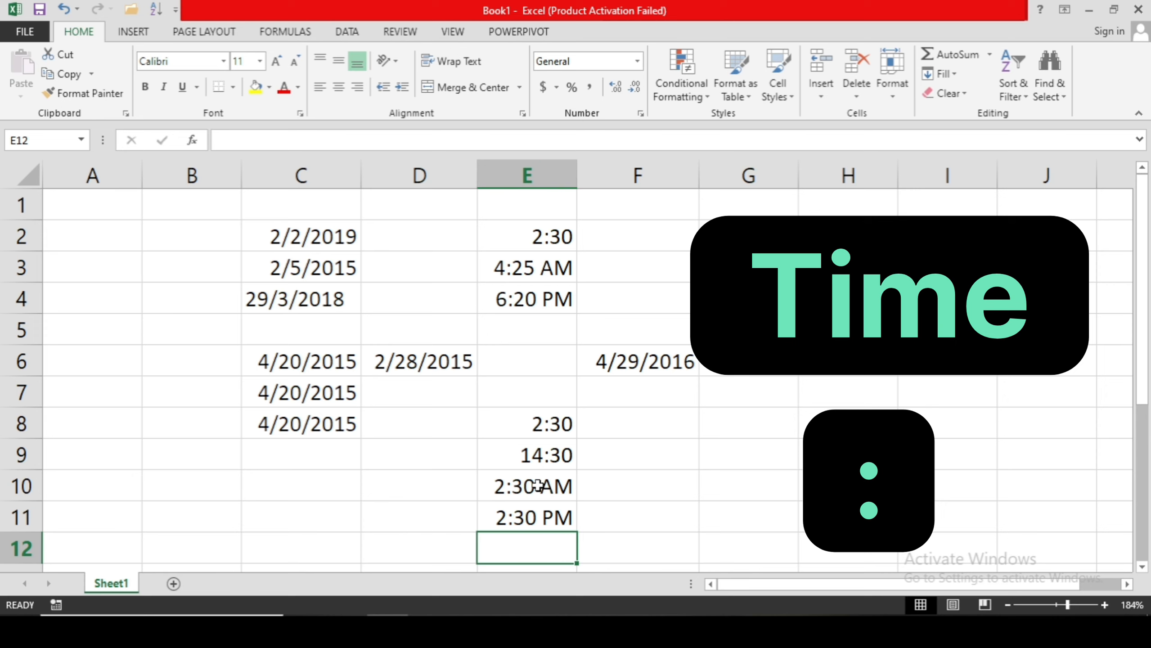
pyautogui.click(514, 486)
pyautogui.click(318, 388)
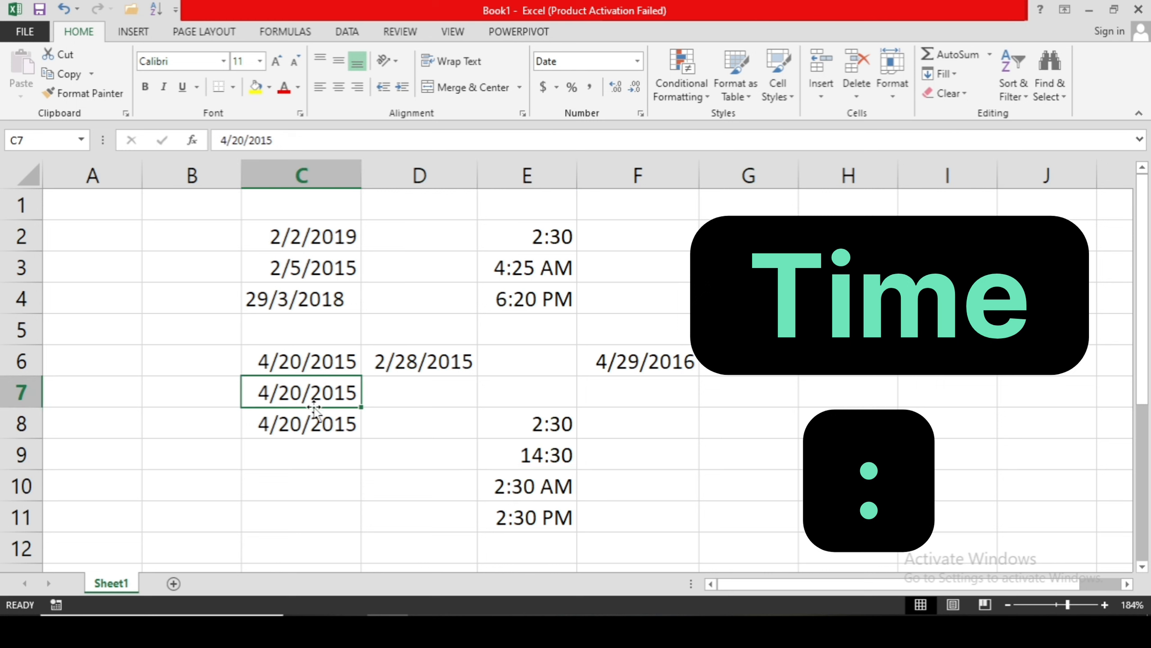
pyautogui.click(300, 41)
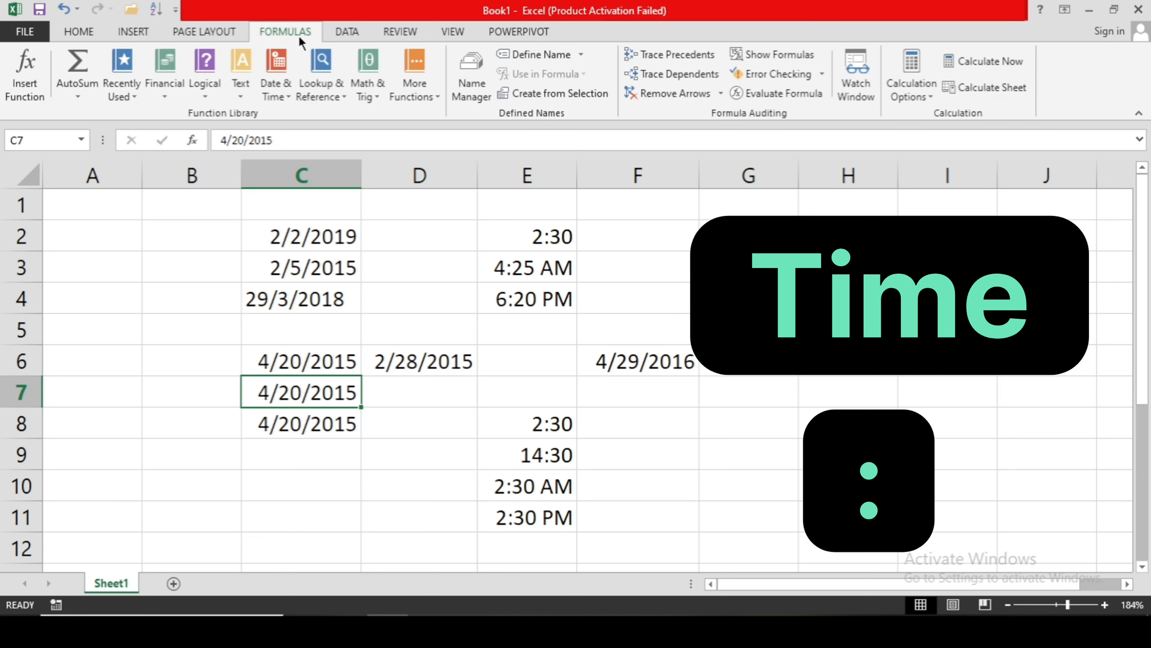
pyautogui.click(283, 95)
pyautogui.scroll(-2, 282, 195)
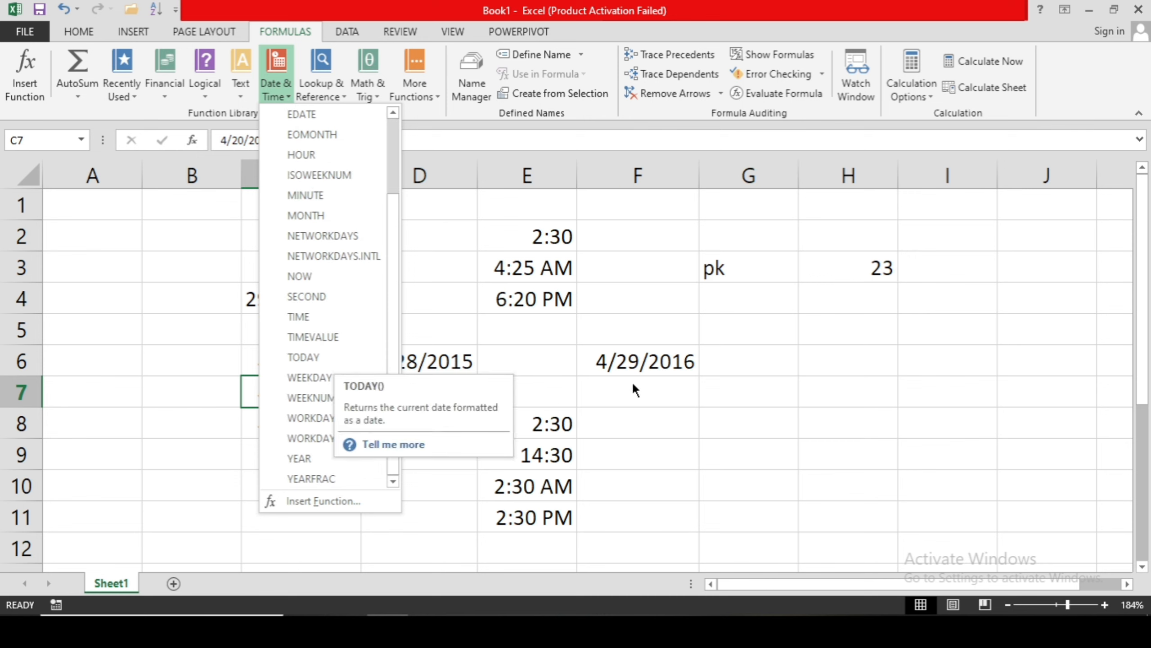
pyautogui.click(771, 373)
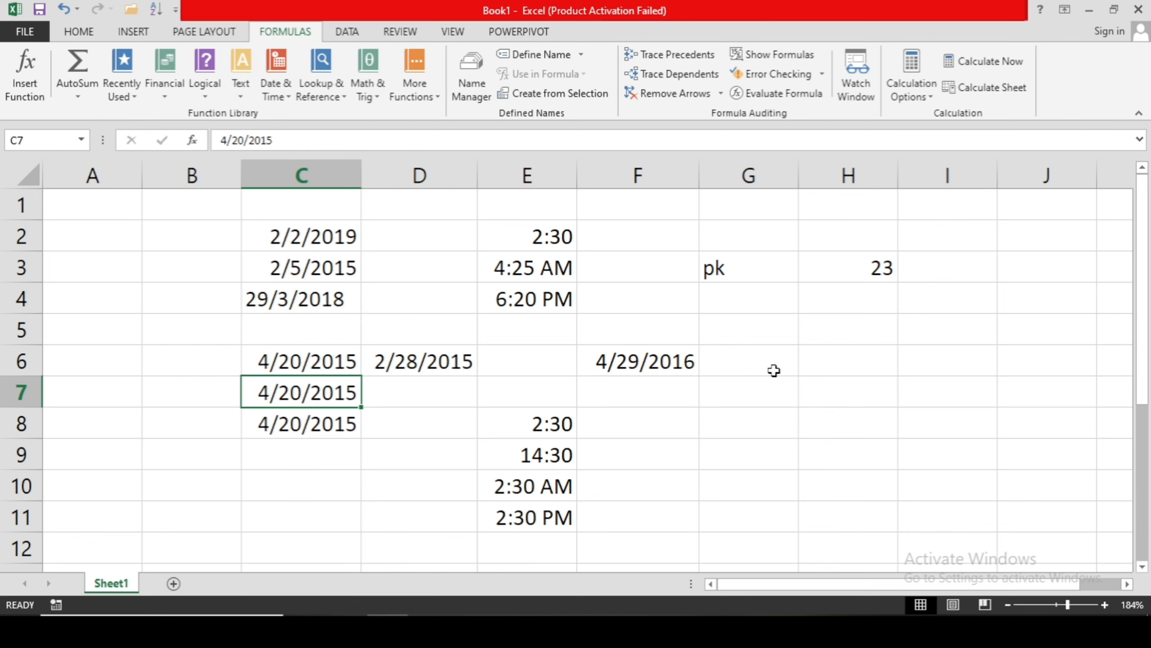
# Step: Insert the NOW function from the date and time functions into cell H7
pyautogui.click(833, 378)
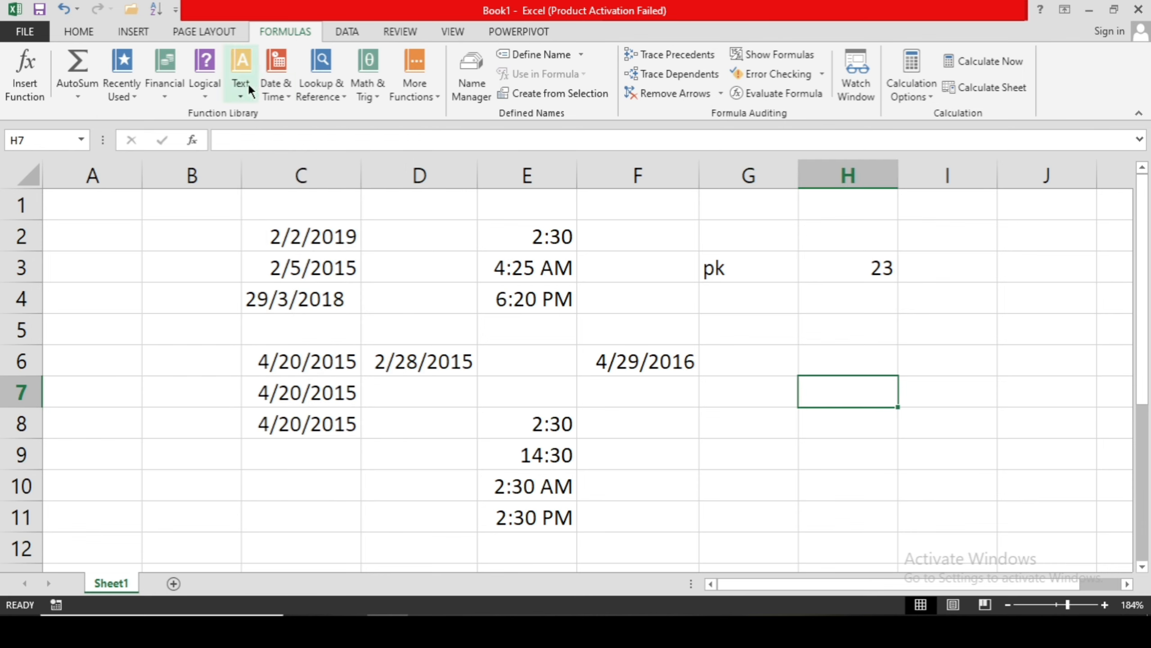
pyautogui.click(266, 90)
pyautogui.scroll(-3, 298, 300)
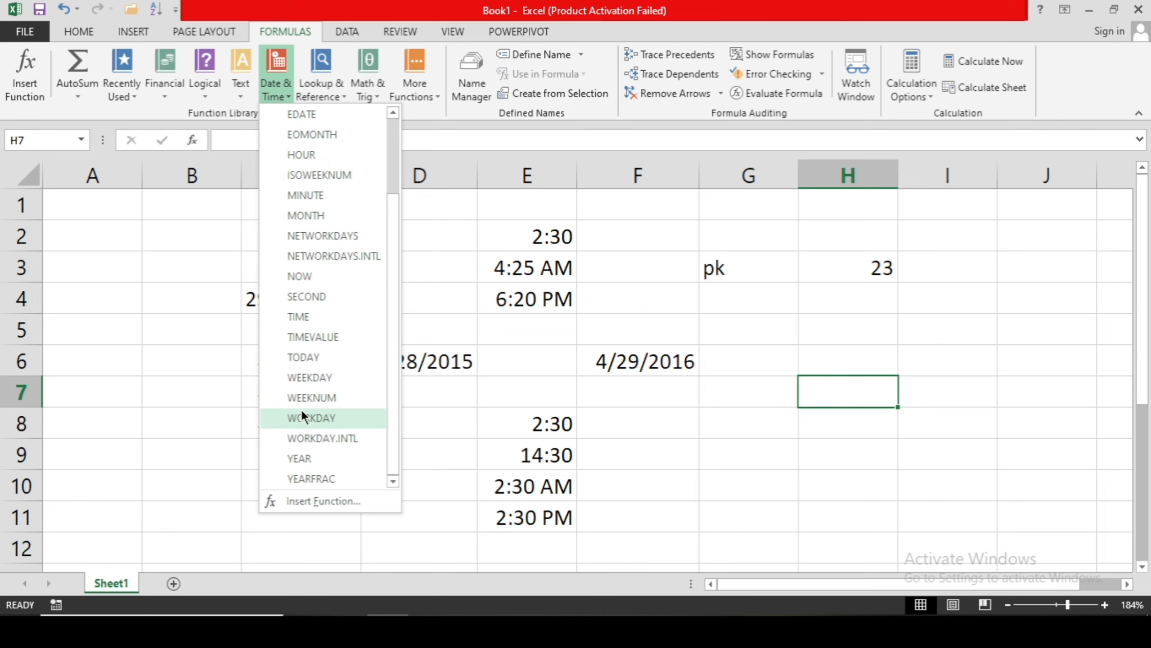
pyautogui.click(316, 277)
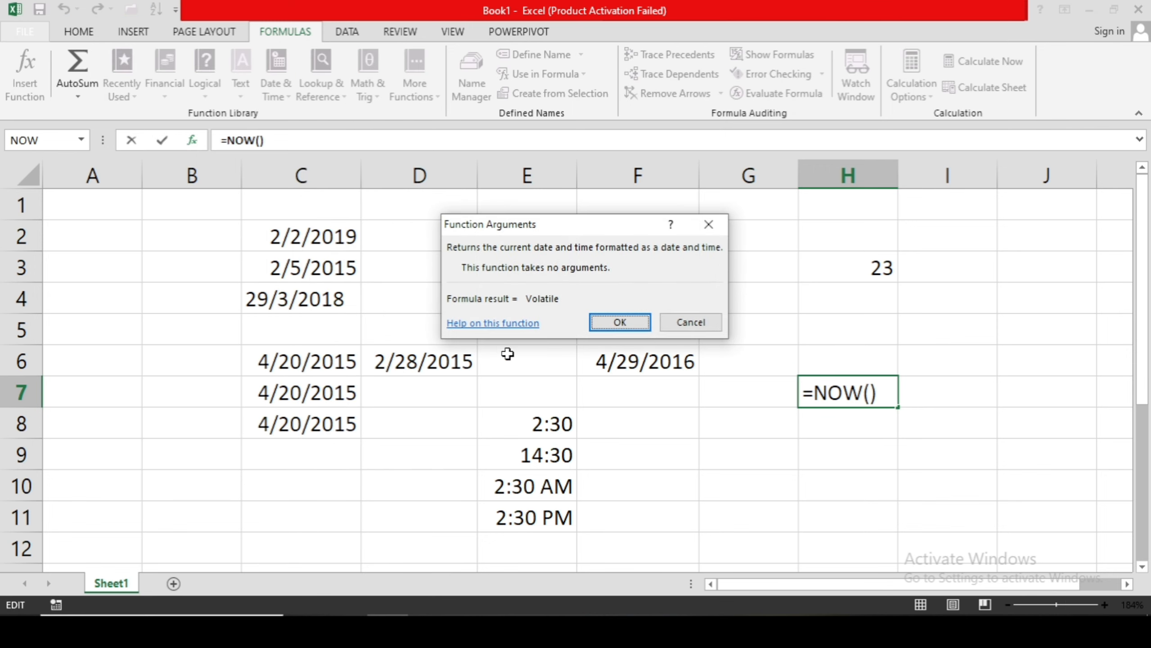
pyautogui.click(605, 321)
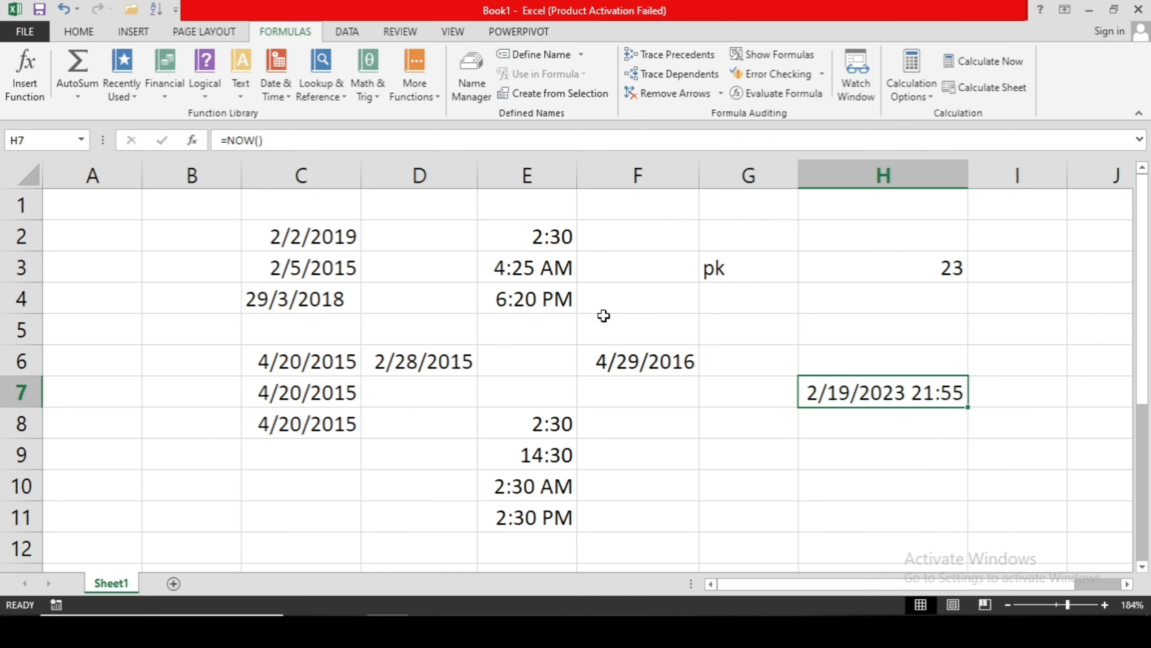
# Step: Inspect the formula in cell H7 and look through the available date and time functions
pyautogui.click(891, 463)
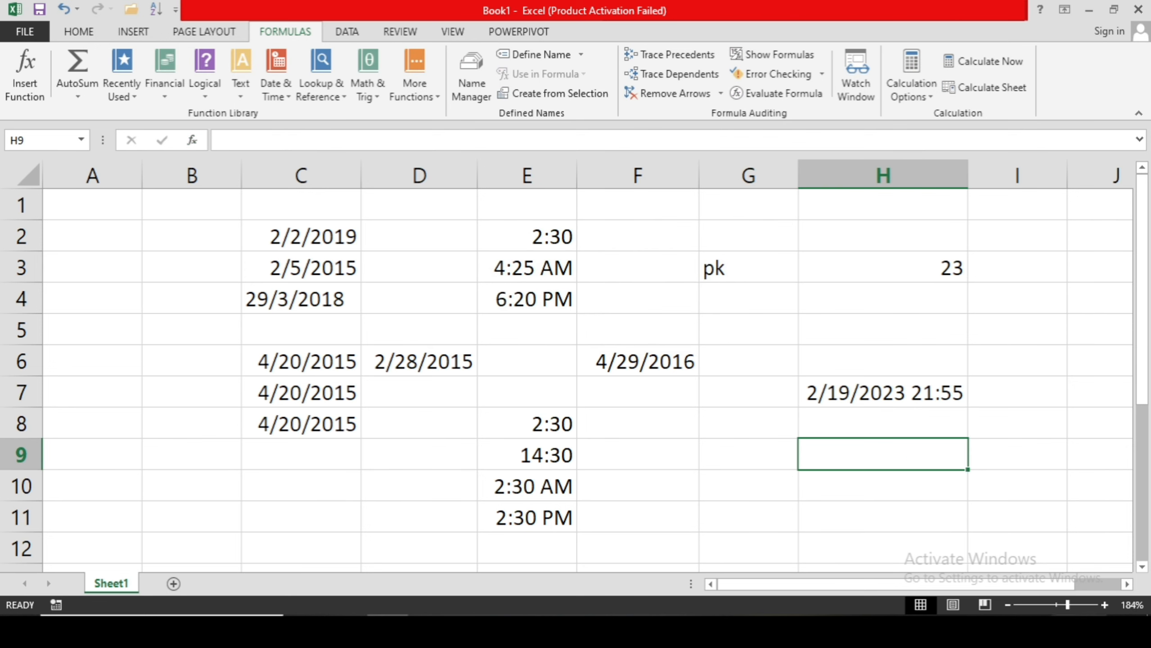
pyautogui.click(838, 400)
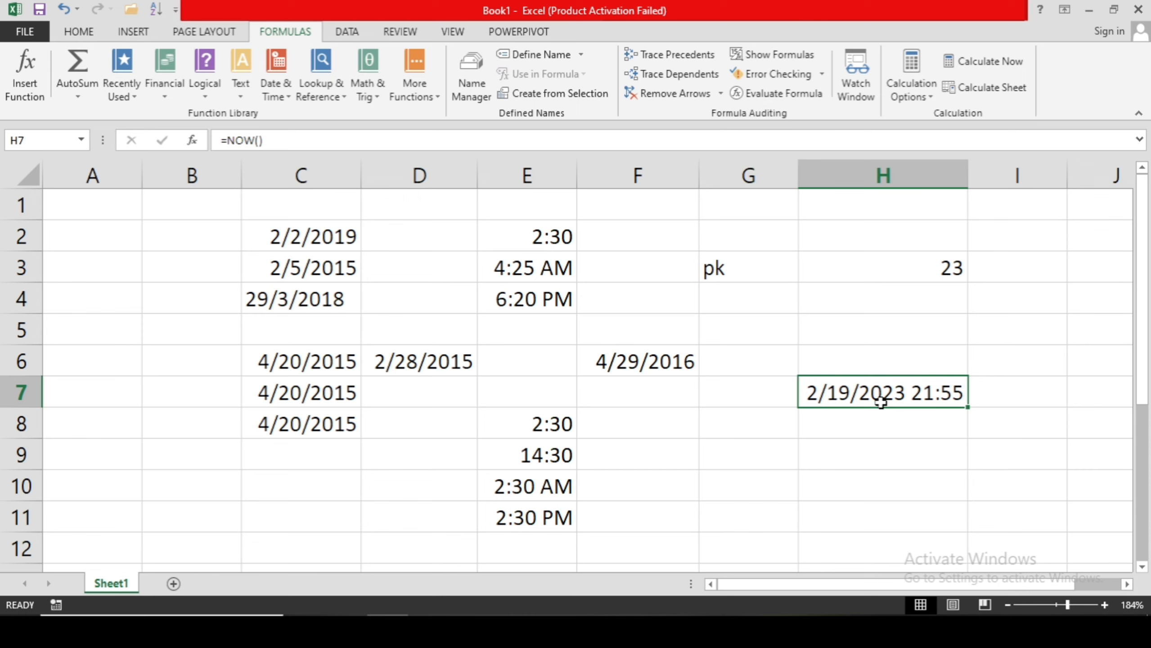
pyautogui.click(868, 420)
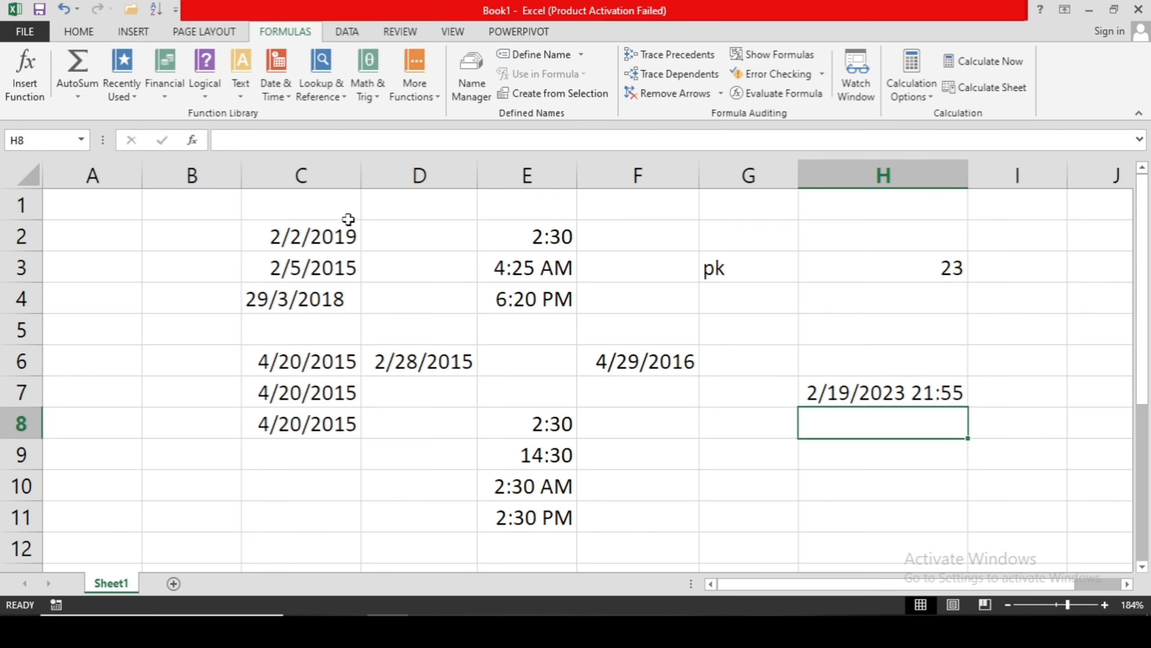
pyautogui.click(281, 97)
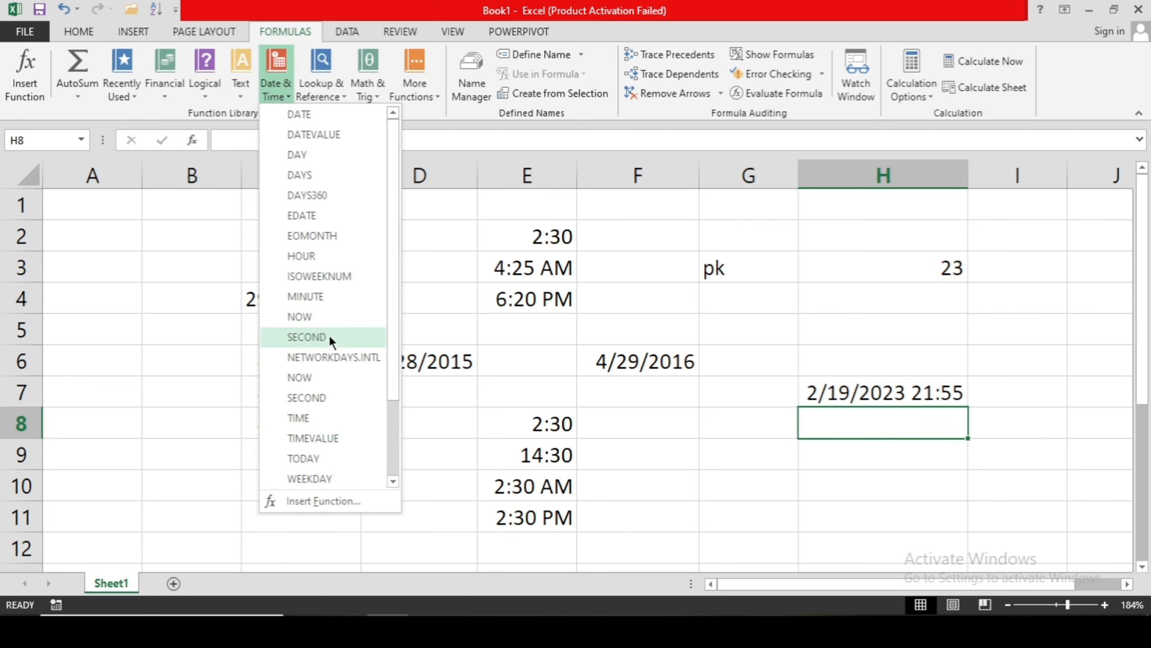
pyautogui.scroll(-2, 329, 336)
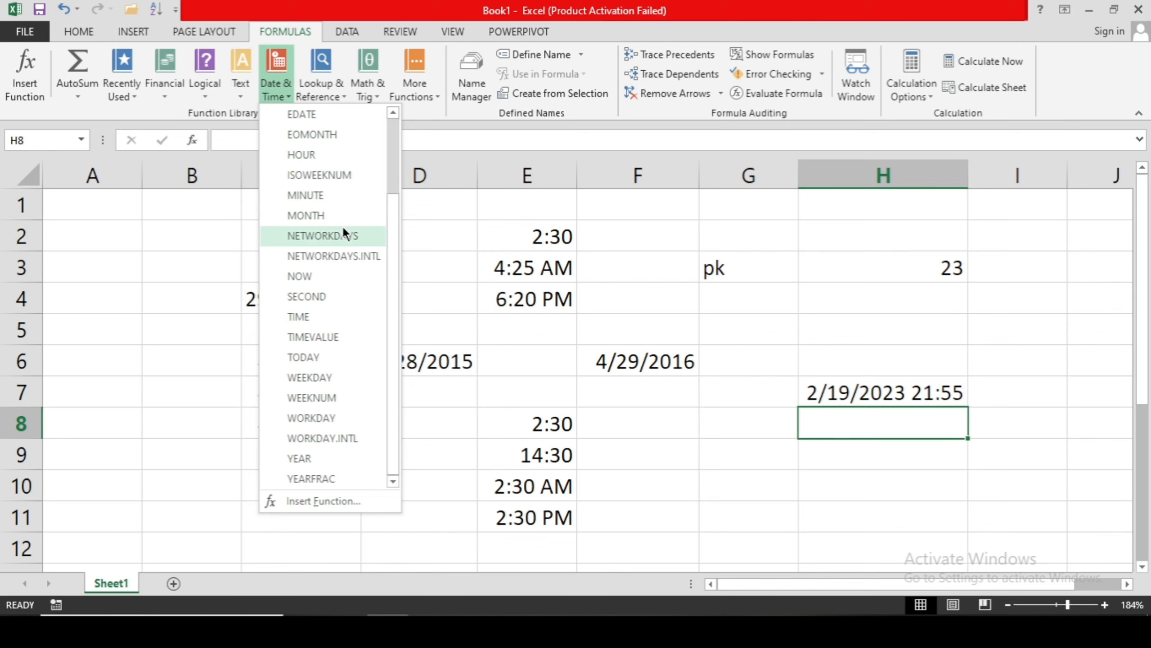
pyautogui.click(151, 396)
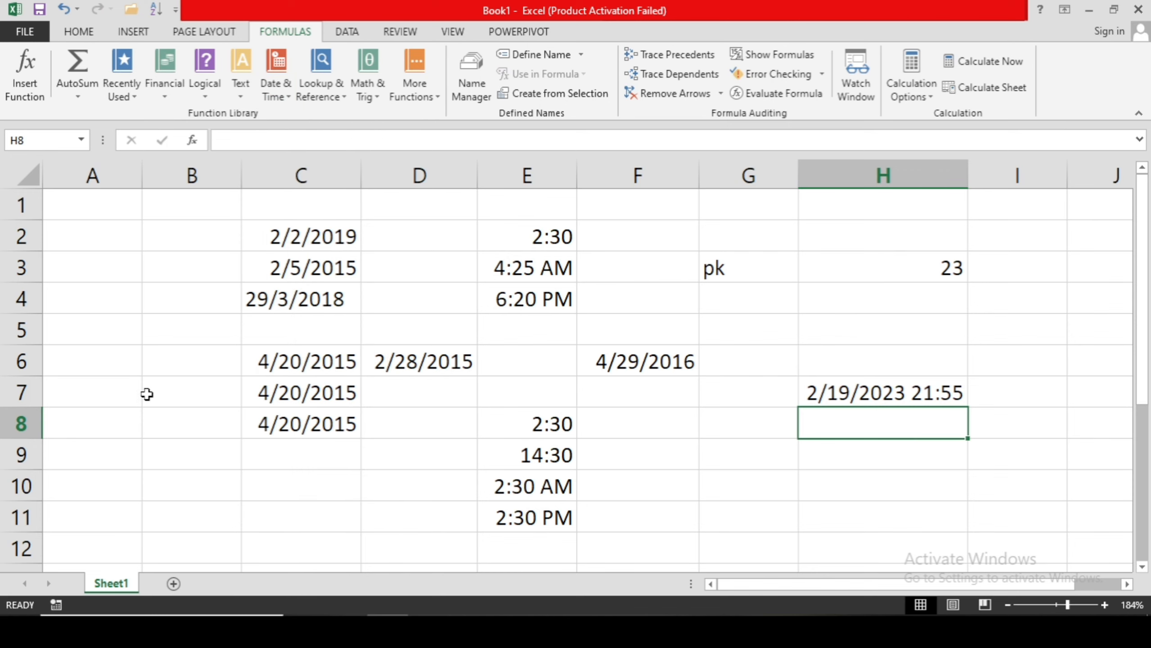
# Step: Enter the formula =now() directly in cell H5
pyautogui.click(833, 322)
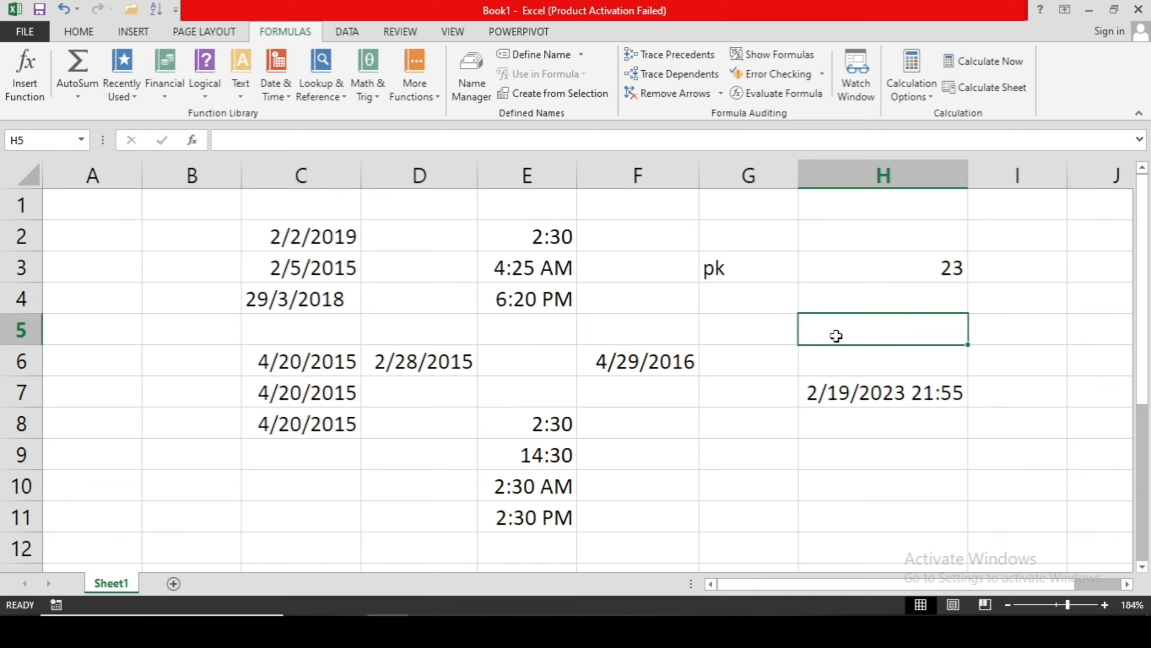
pyautogui.doubleClick(836, 336)
pyautogui.write('+')
pyautogui.press('BackSpace')
pyautogui.write('=now(')
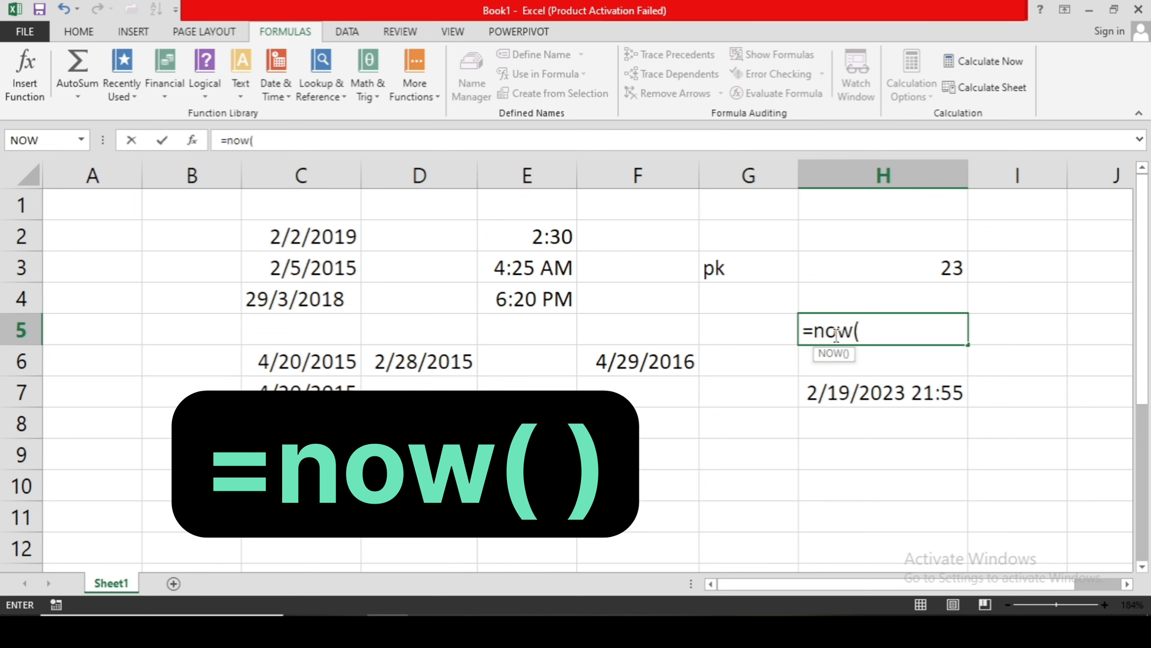
pyautogui.write(')')
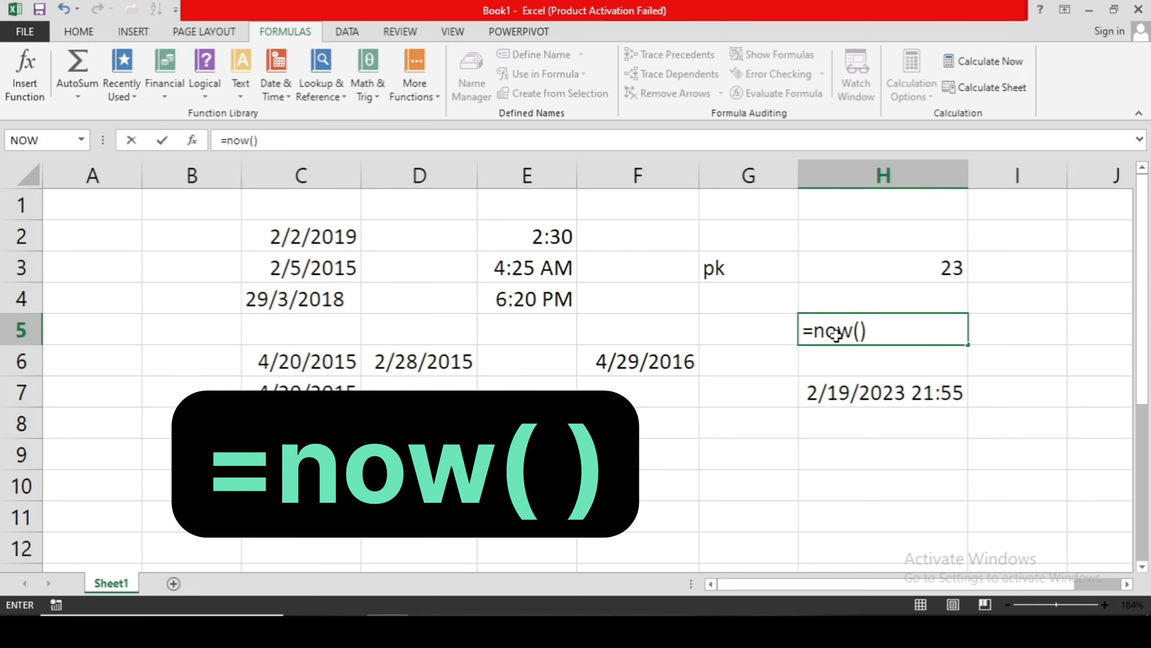
pyautogui.press('Return')
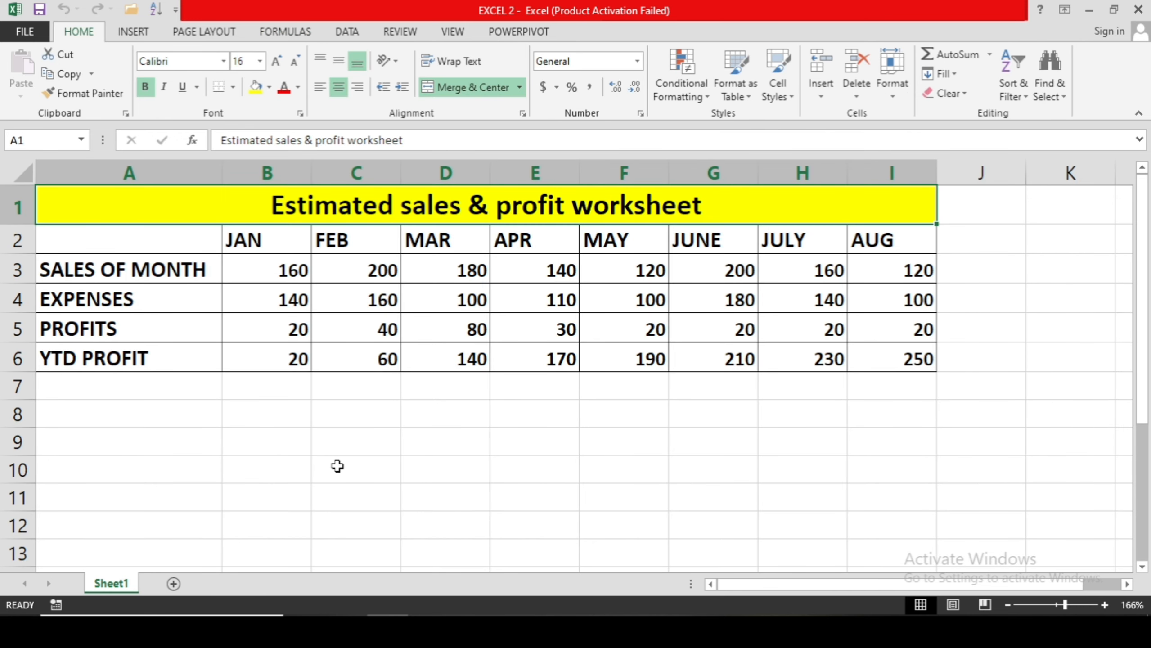
# Step: Delete the merged title cell in row 1 of the sales worksheet, shifting the cells below it up
pyautogui.click(337, 467)
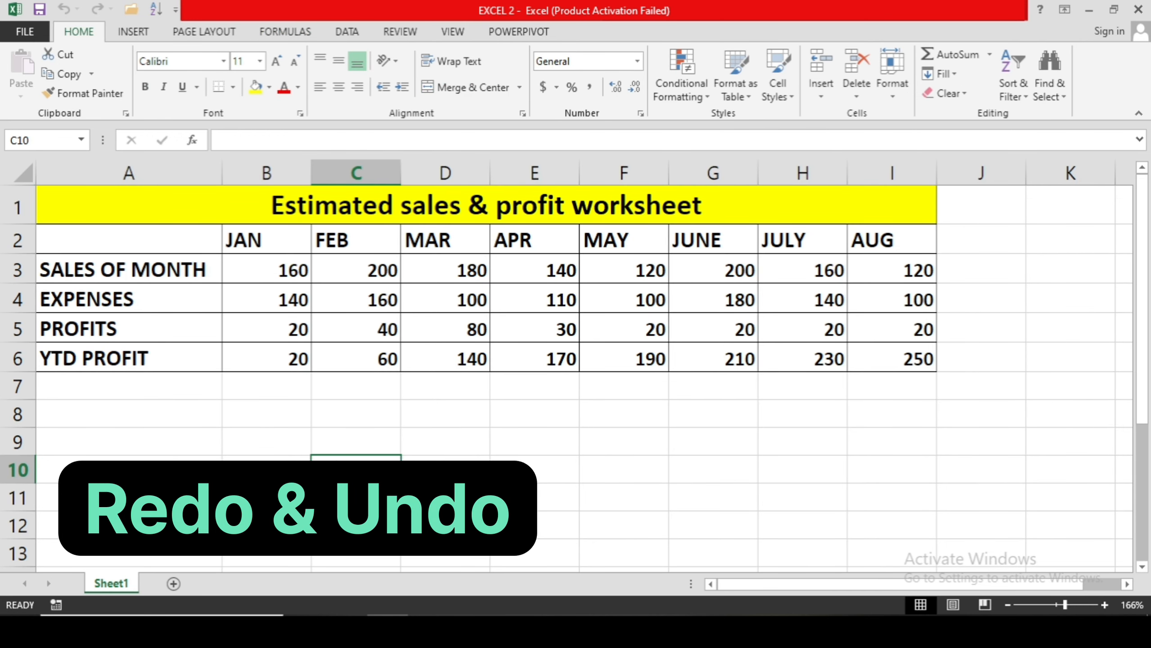
pyautogui.click(243, 208)
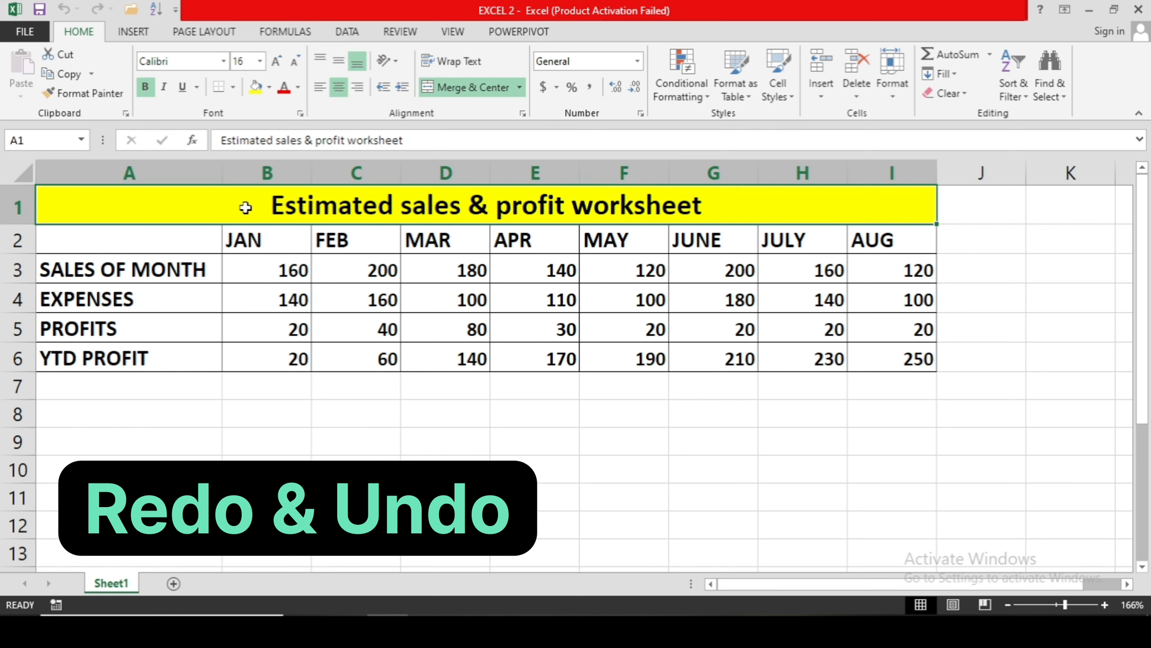
pyautogui.rightClick(245, 208)
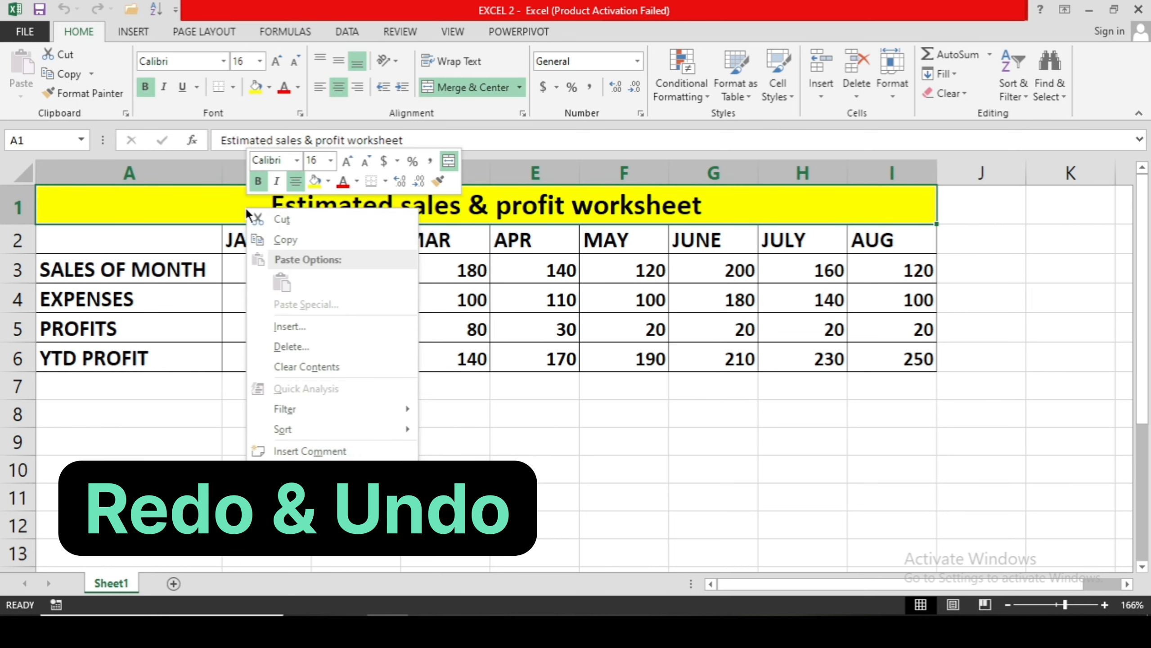
pyautogui.click(295, 343)
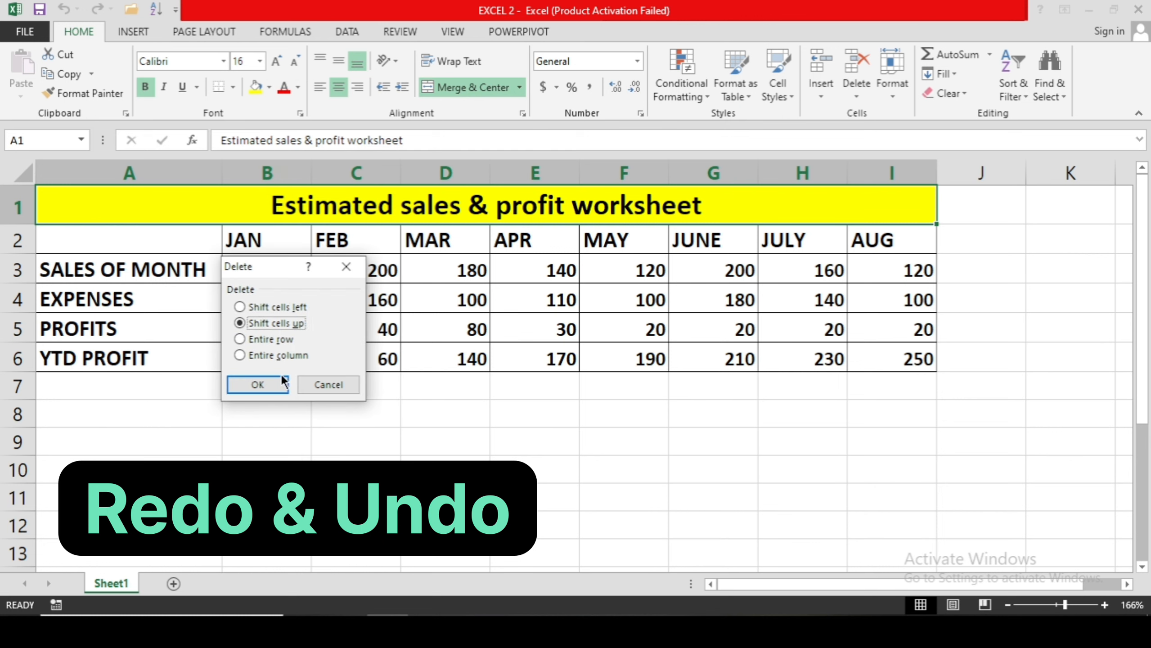
pyautogui.click(257, 384)
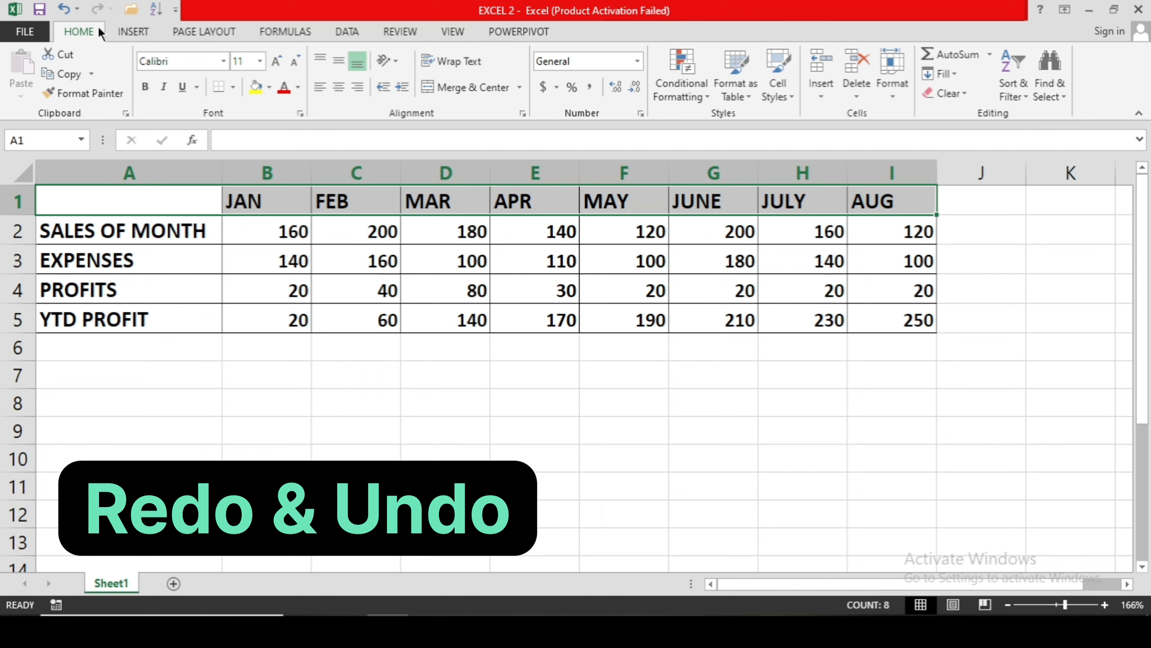
# Step: Undo the title cell deletion, redo it, and undo it once more
pyautogui.click(67, 15)
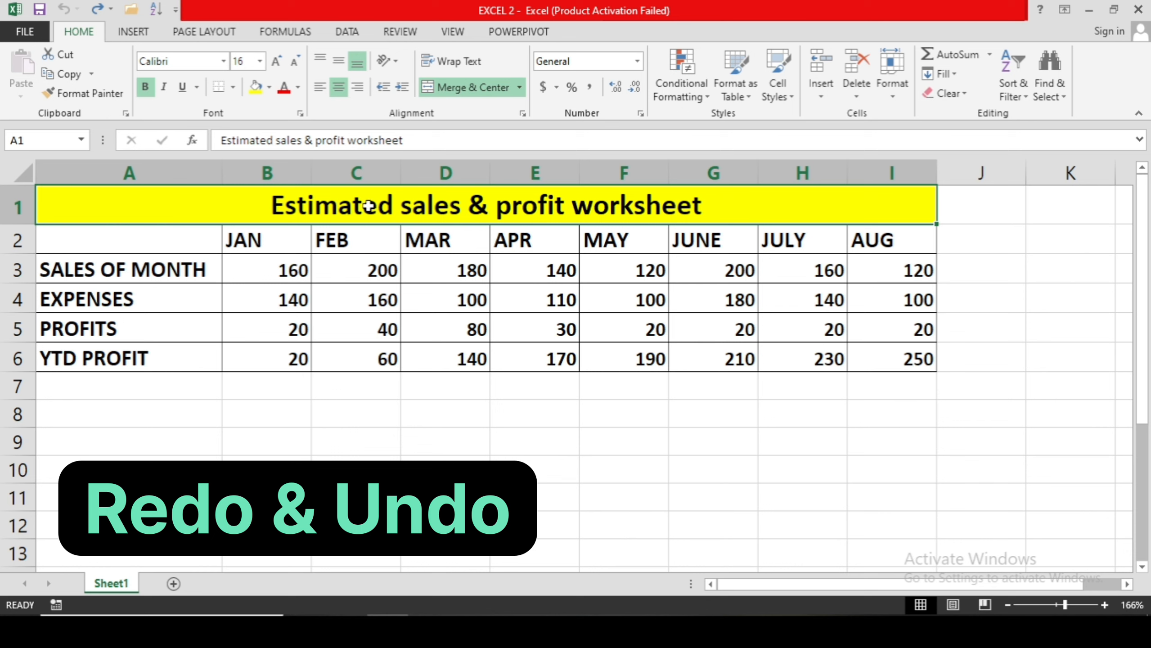
pyautogui.click(99, 10)
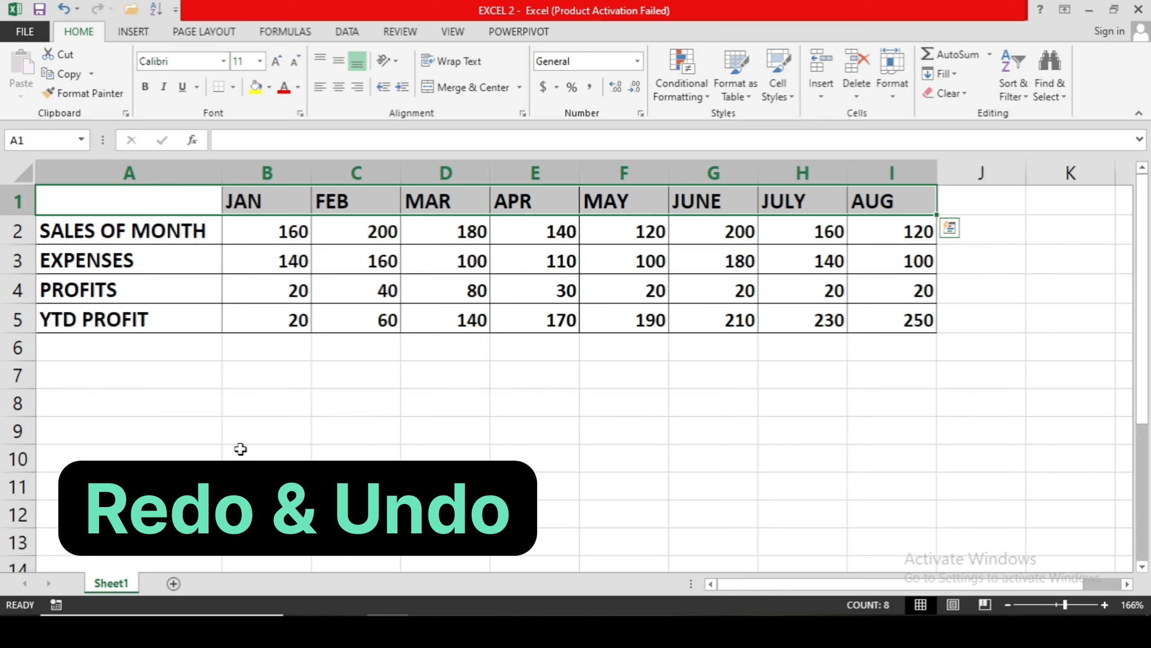
pyautogui.click(77, 9)
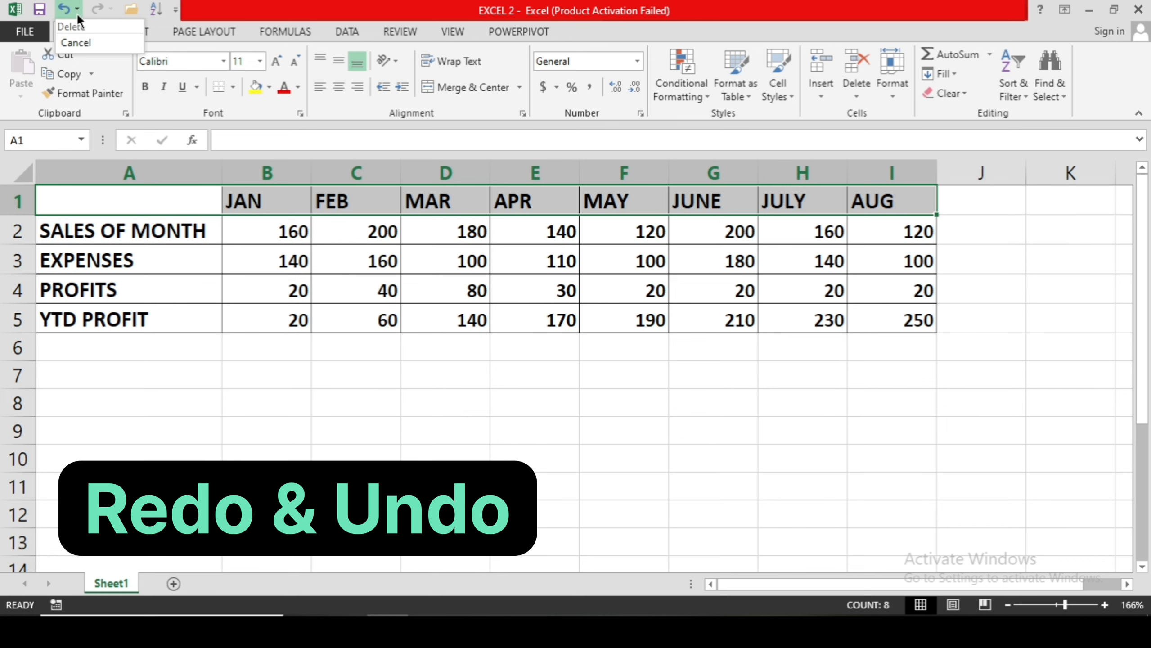
pyautogui.click(90, 48)
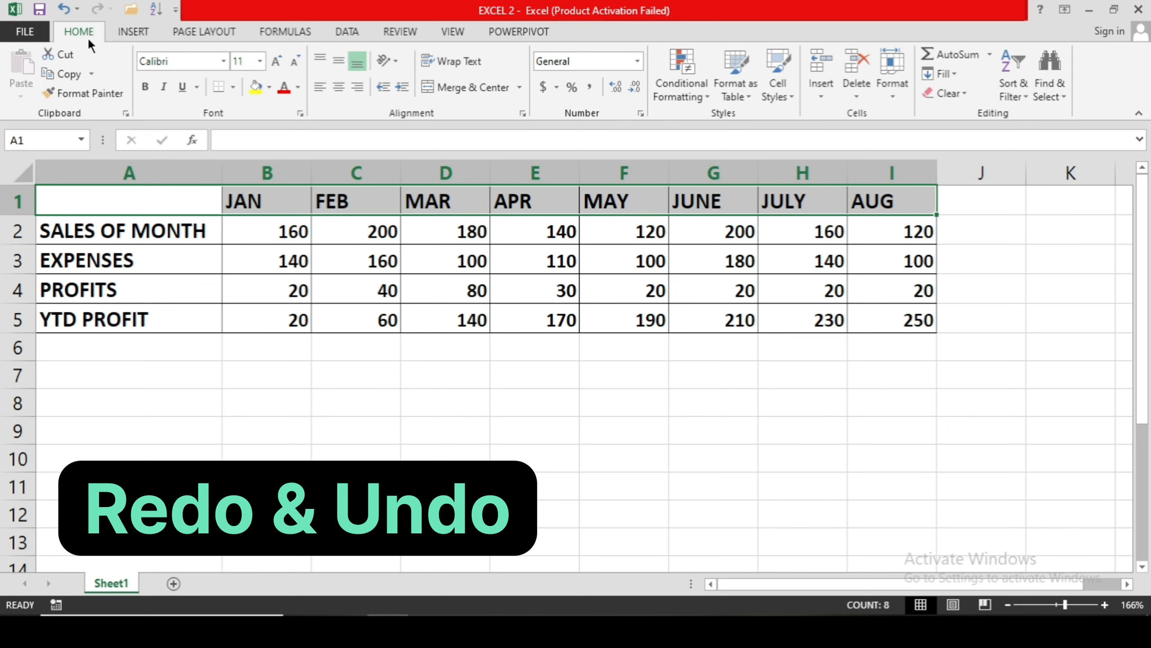
pyautogui.click(64, 9)
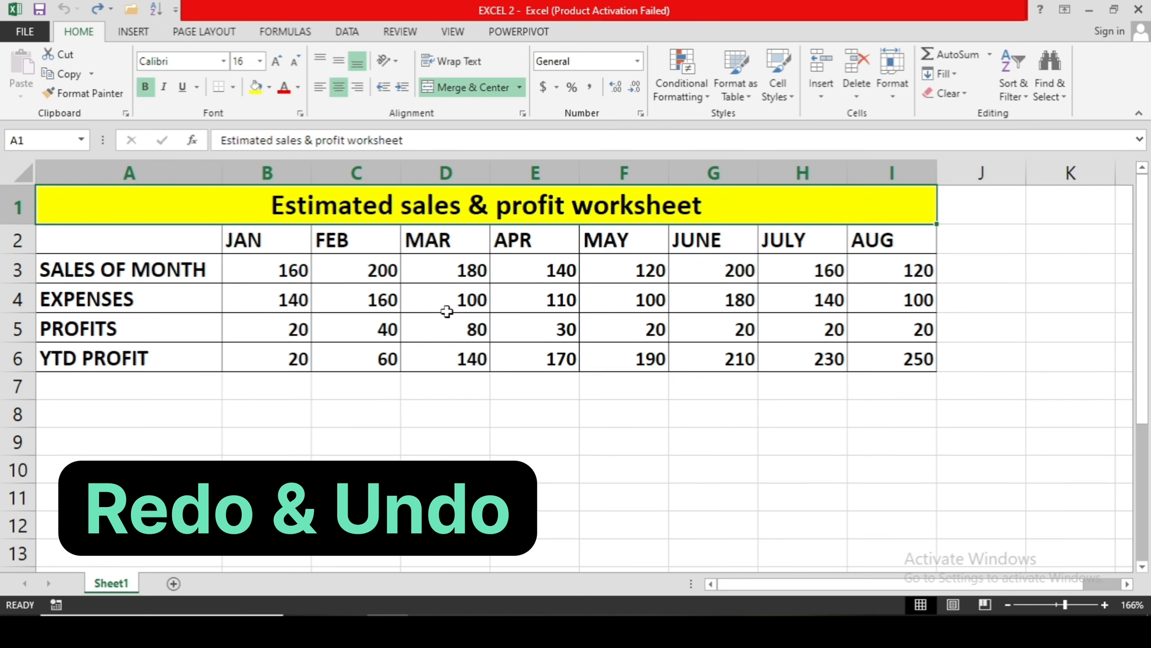
pyautogui.click(442, 388)
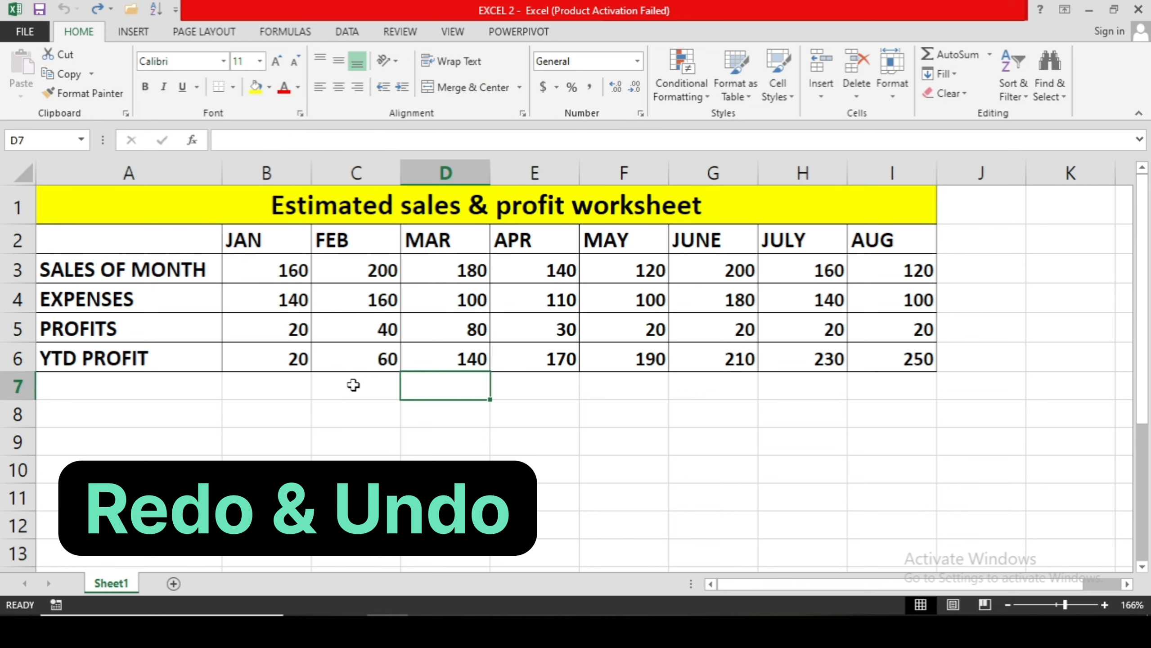
# Step: Delete the YTD PROFIT label cell A6, shifting the remaining cells in that row left
pyautogui.click(109, 363)
pyautogui.rightClick(111, 368)
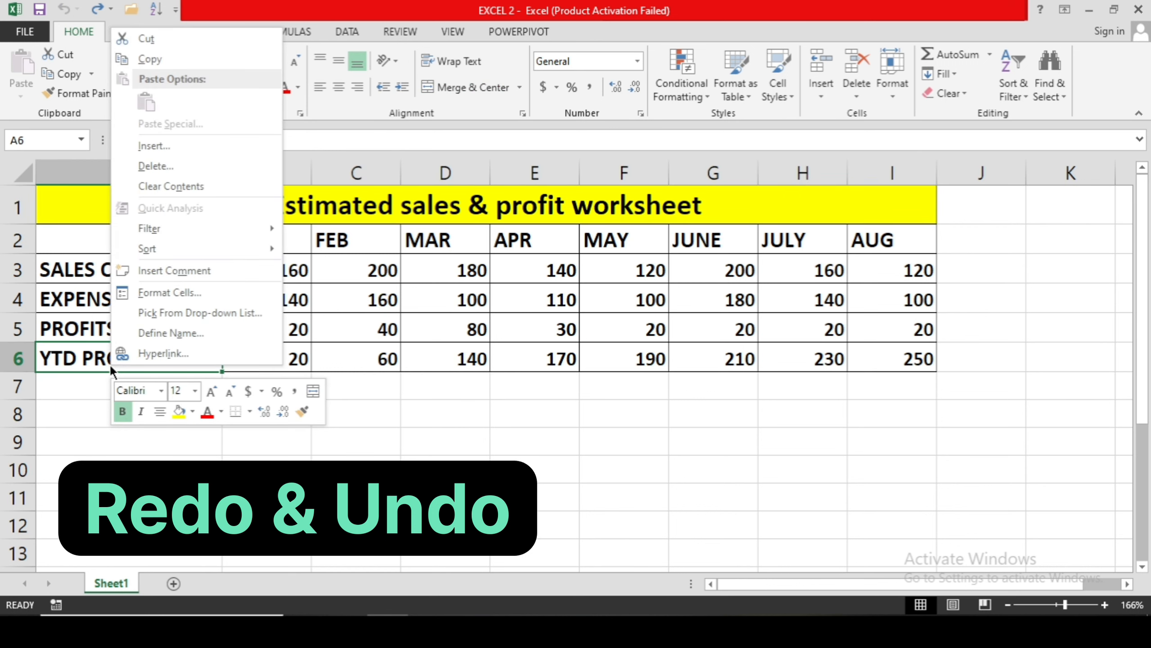
pyautogui.click(182, 166)
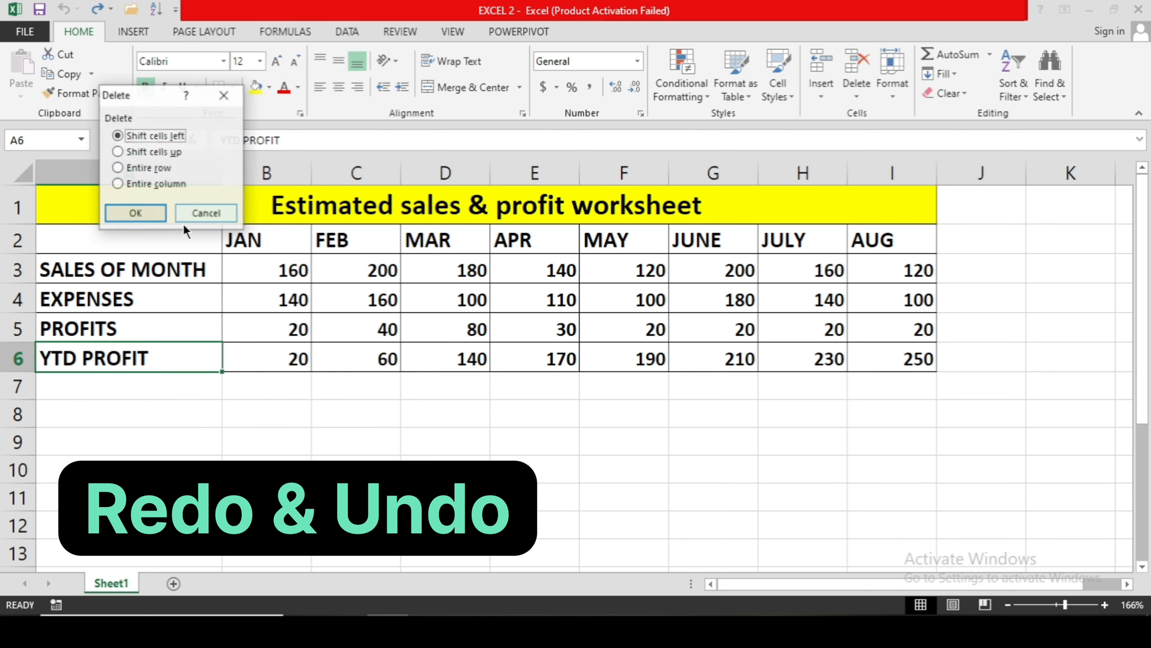
pyautogui.click(153, 214)
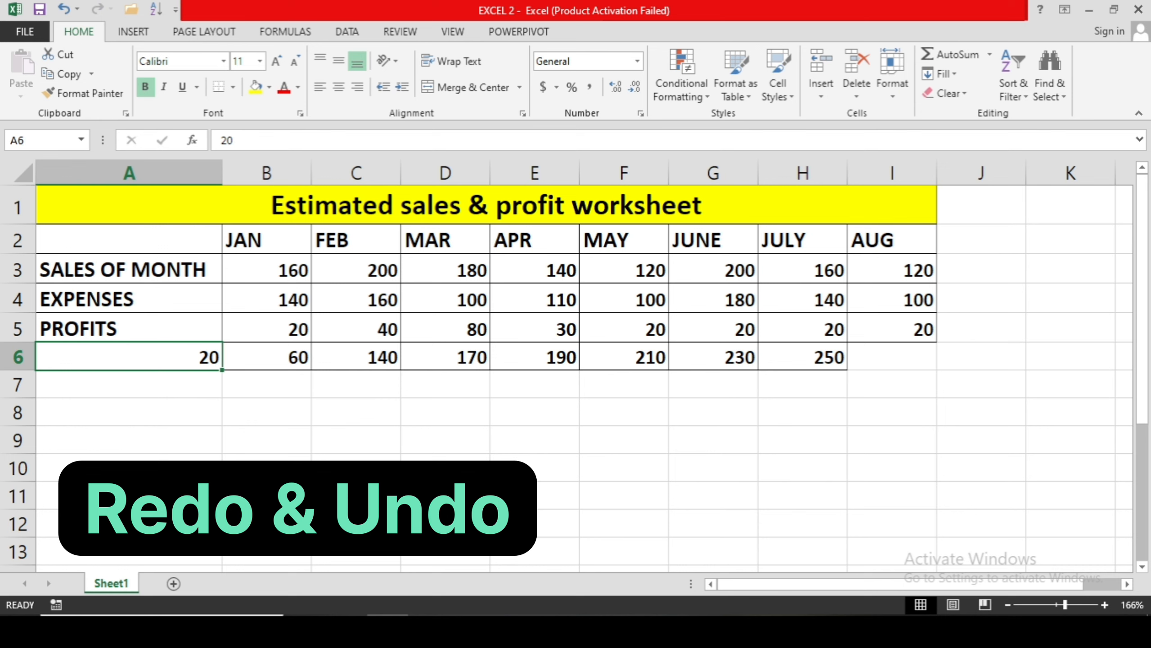
pyautogui.click(290, 434)
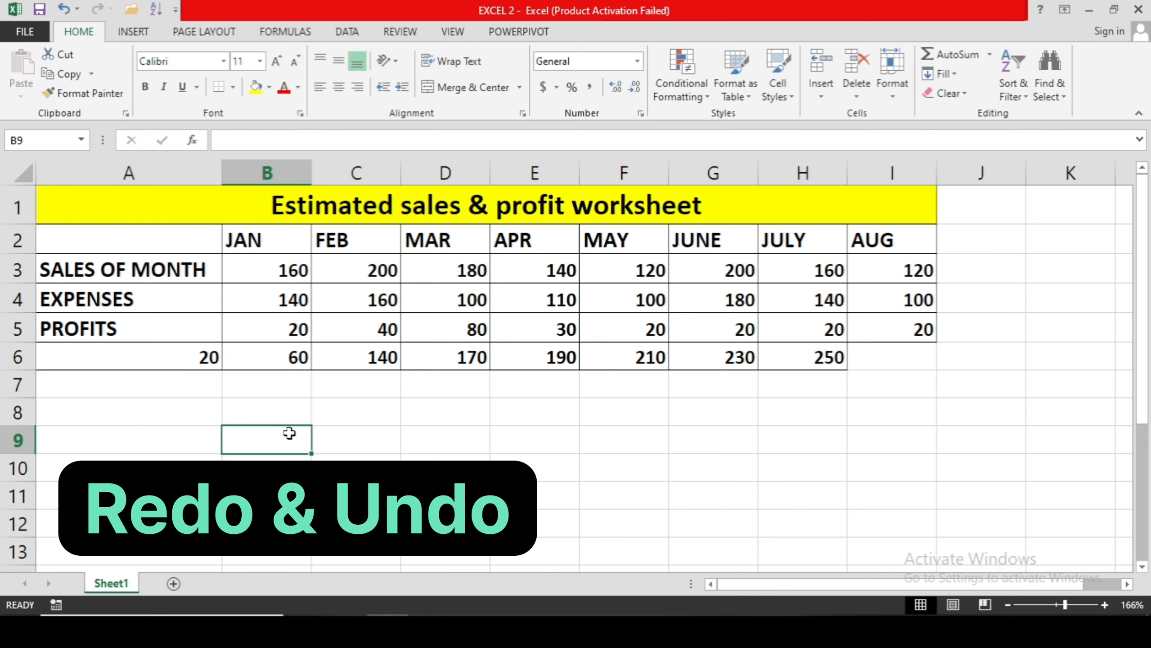
# Step: Undo the deletion of cell A6, redo it, and undo it again
pyautogui.hotkey('ctrl', 'z')
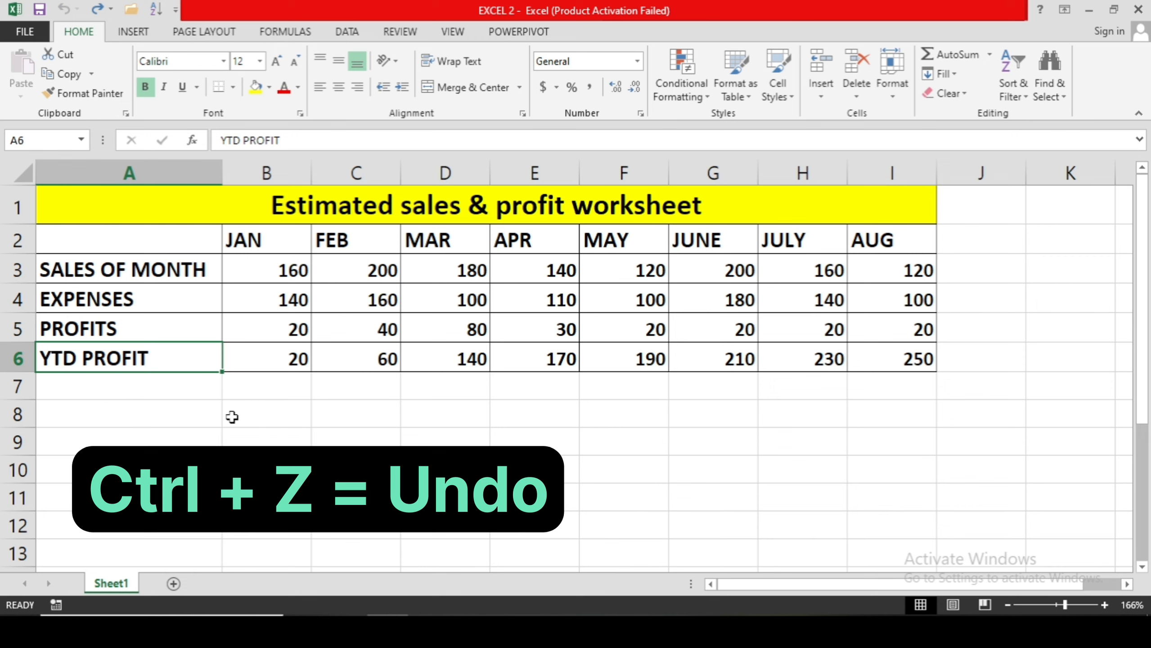
pyautogui.click(388, 422)
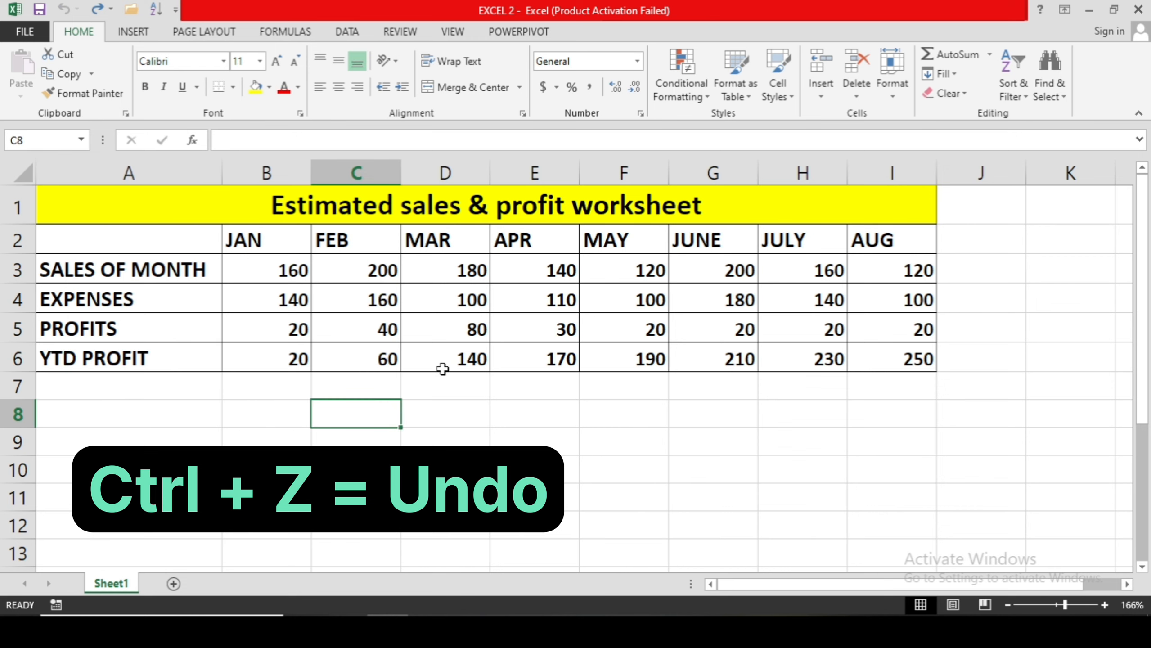
pyautogui.hotkey('ctrl', 'y')
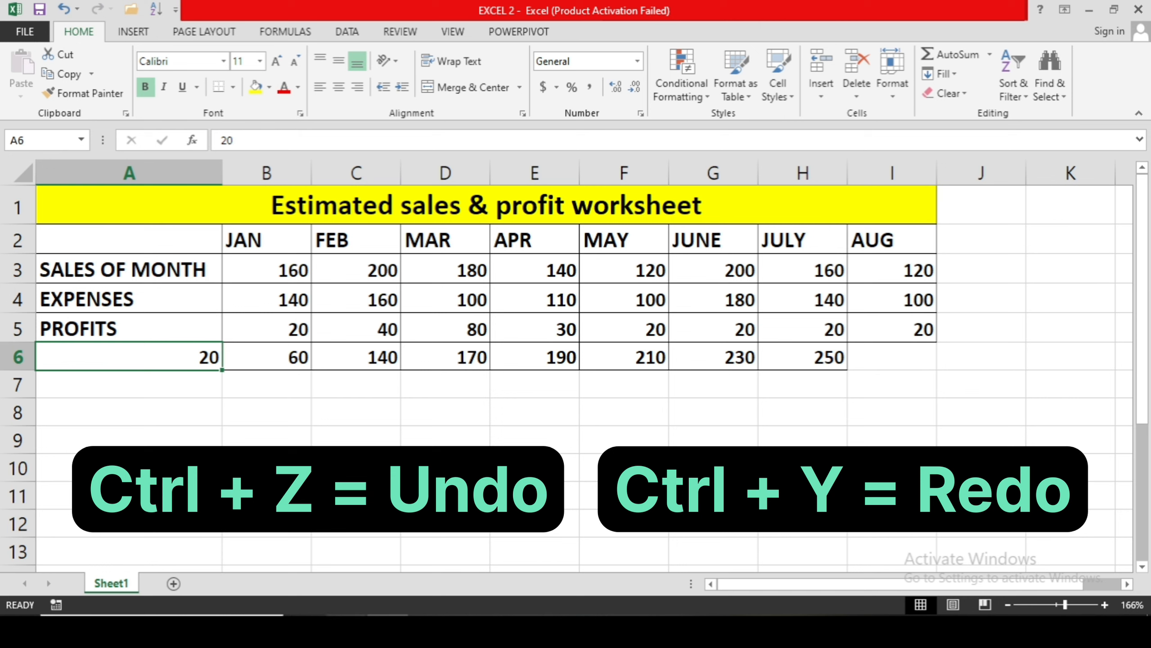
pyautogui.hotkey('ctrl', 'z')
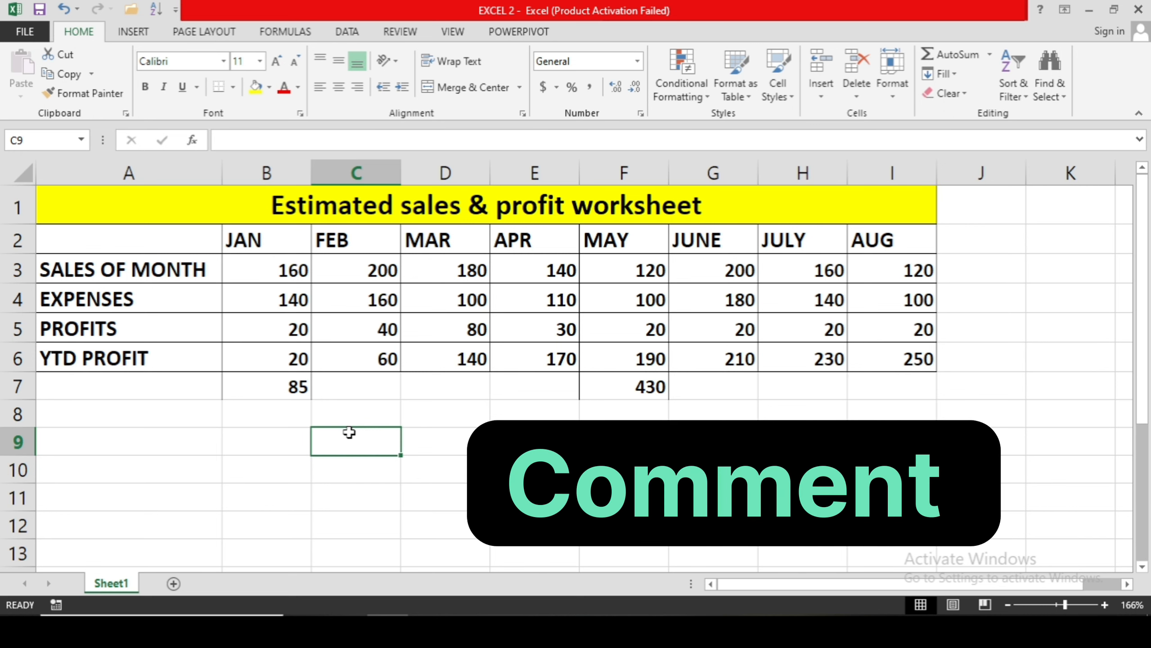
# Step: Insert a comment reading "avrage" on cell B7 and display it for checking
pyautogui.click(303, 389)
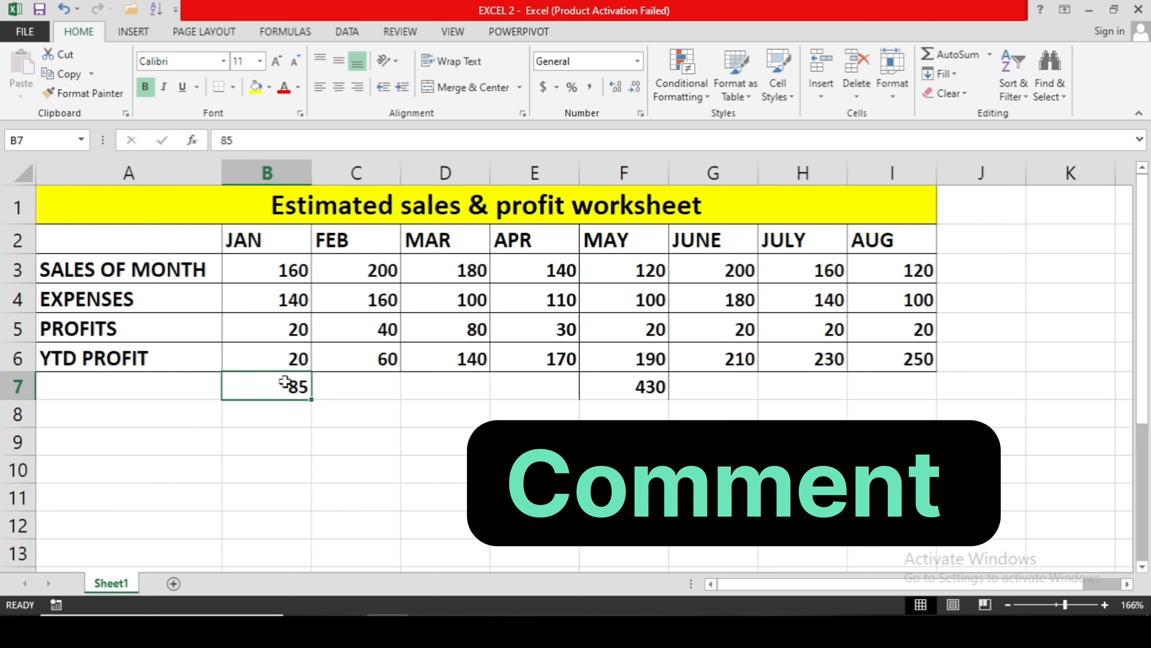
pyautogui.rightClick(287, 387)
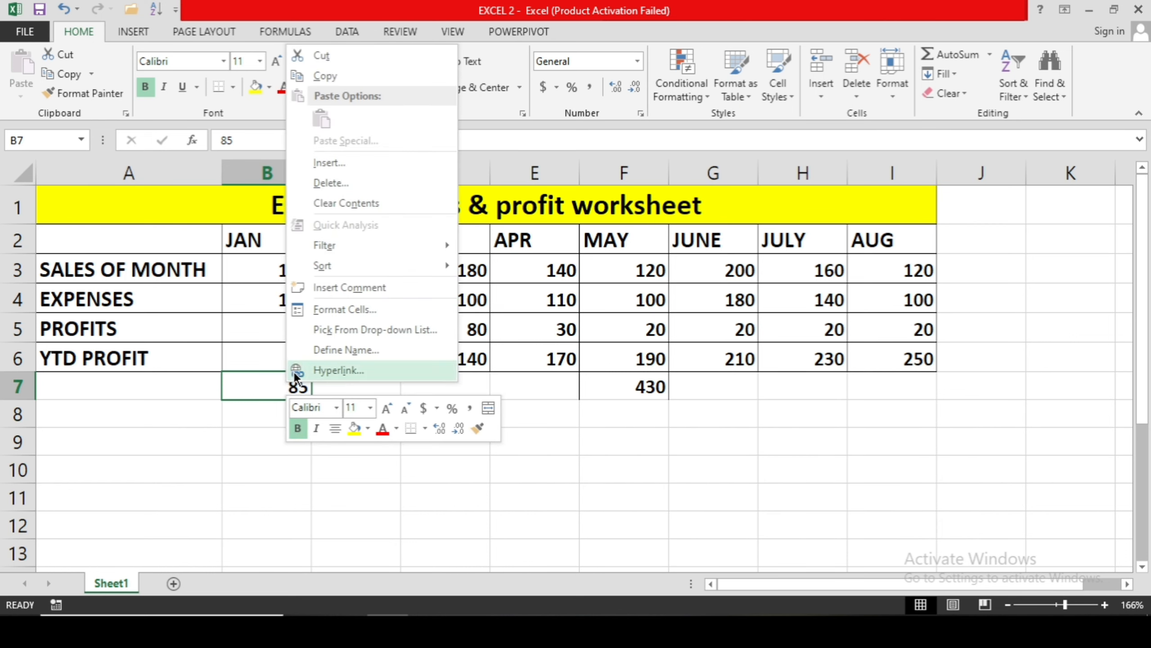
pyautogui.click(352, 292)
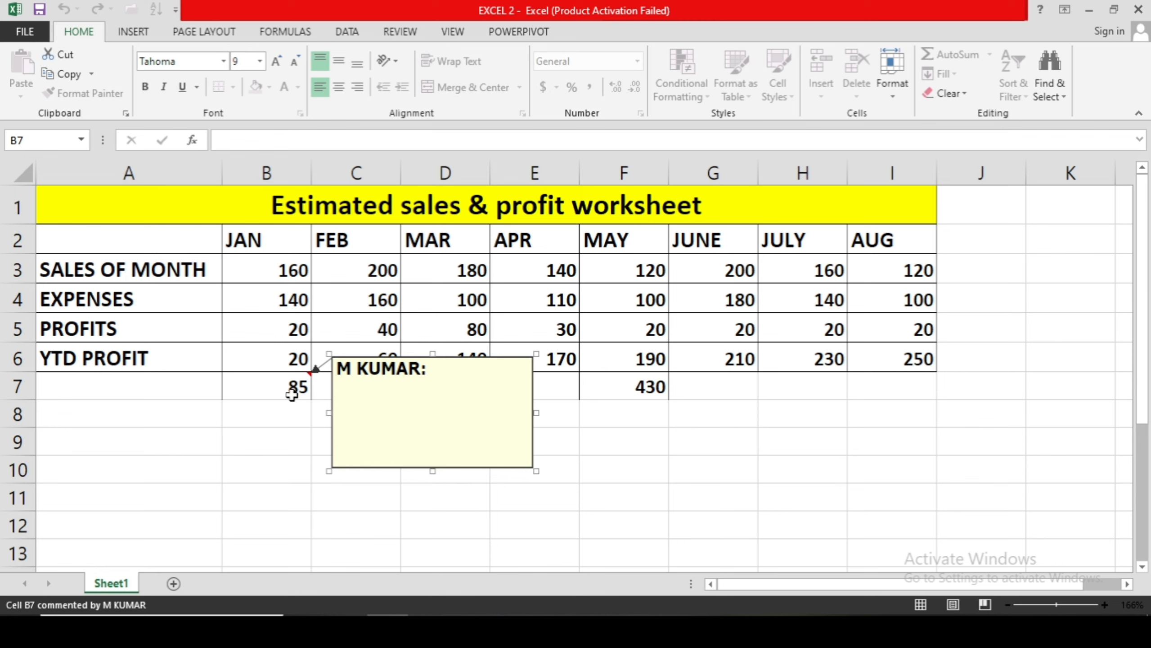
pyautogui.click(389, 430)
pyautogui.write('a')
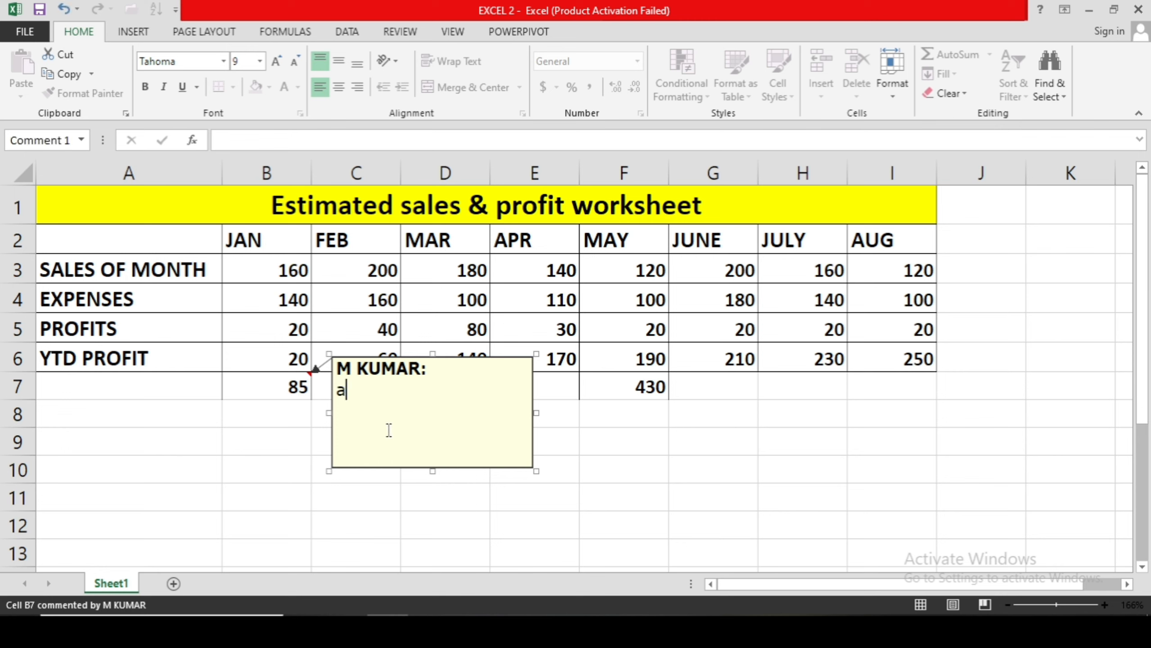
pyautogui.write('vrage')
pyautogui.press('Return')
pyautogui.click(303, 442)
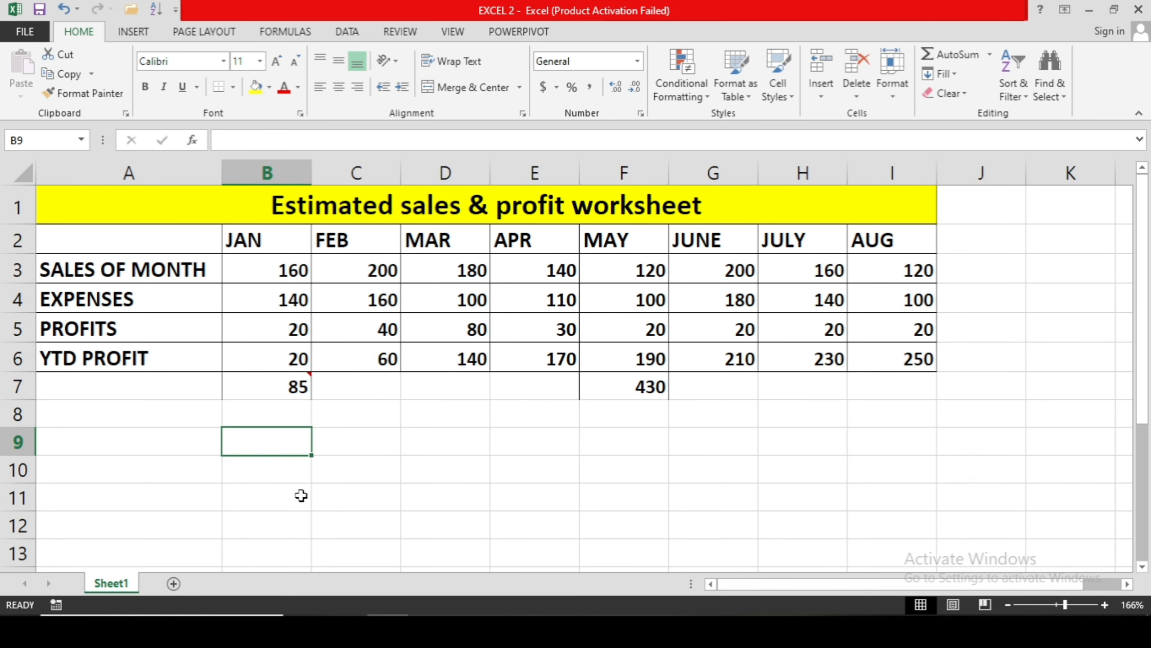
pyautogui.moveTo(266, 386)
pyautogui.moveTo(301, 386)
# Step: Add a new comment reading "sum" to cell F7 and display it for checking
pyautogui.click(638, 393)
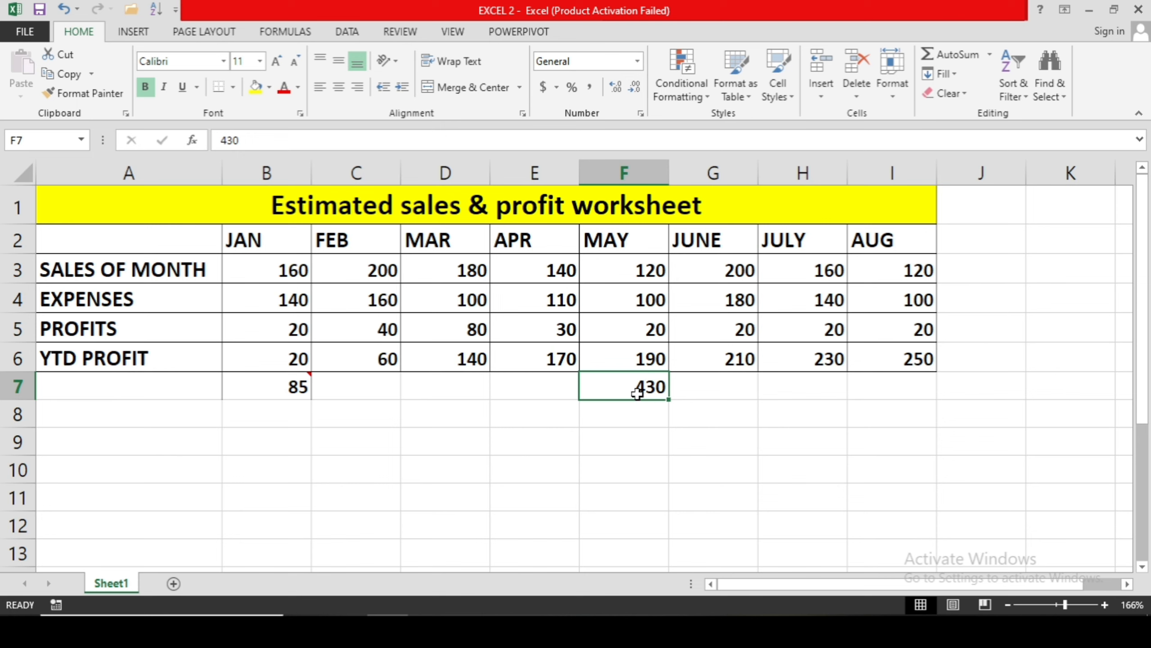
pyautogui.click(411, 30)
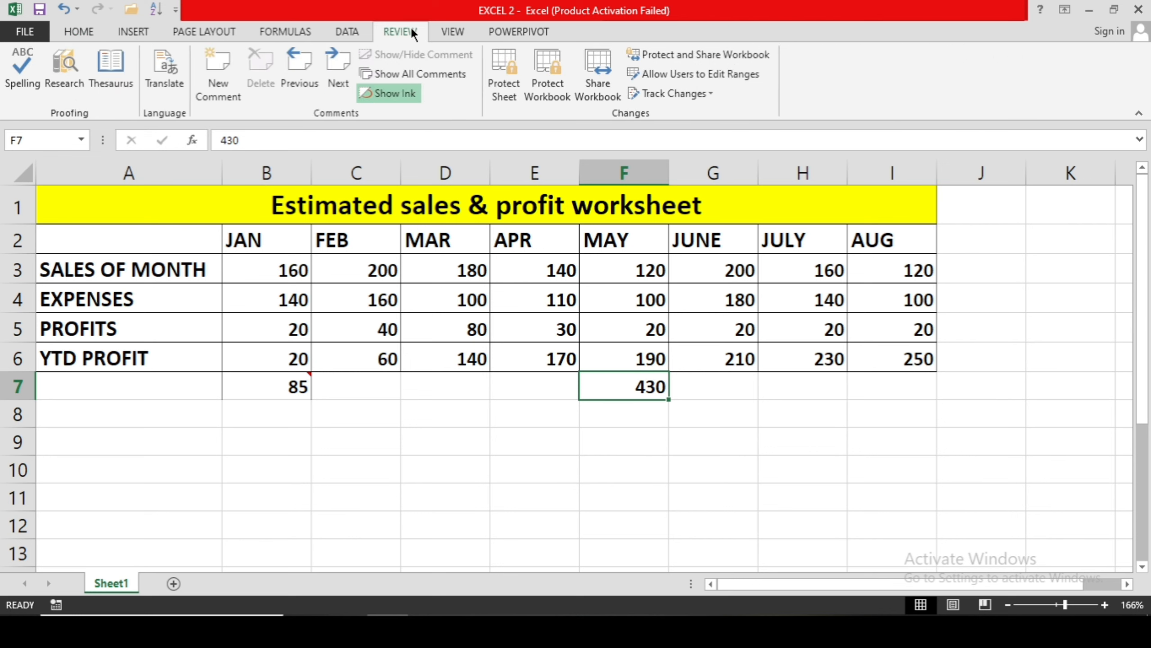
pyautogui.click(208, 90)
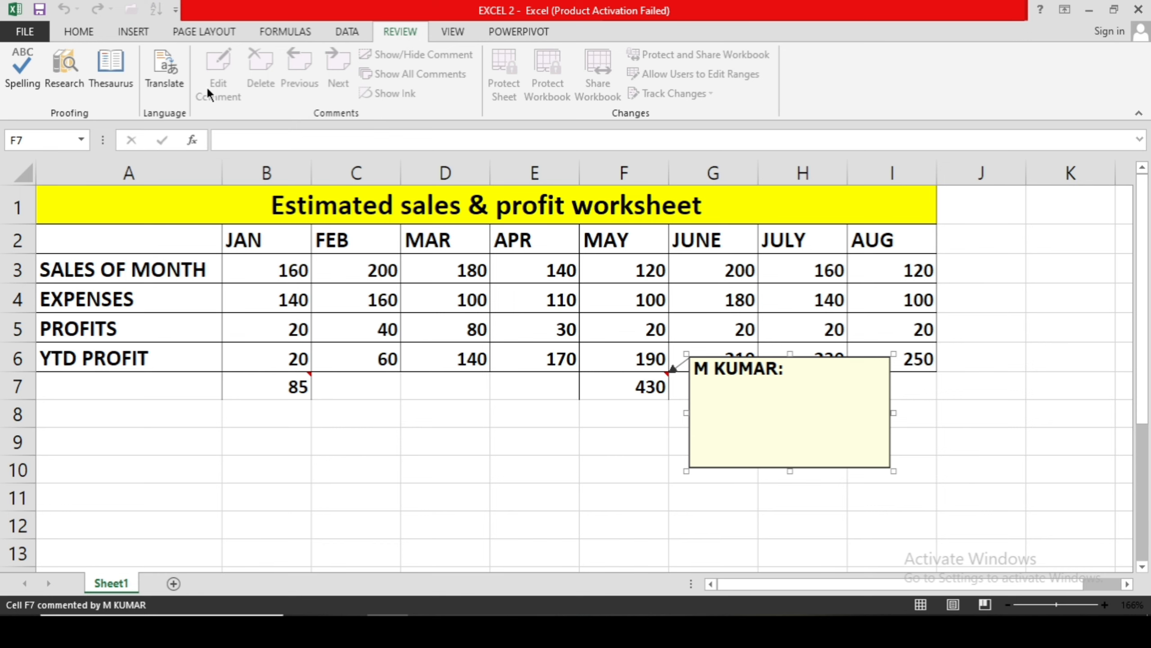
pyautogui.write('sum')
pyautogui.press('Return')
pyautogui.click(618, 551)
pyautogui.moveTo(618, 395)
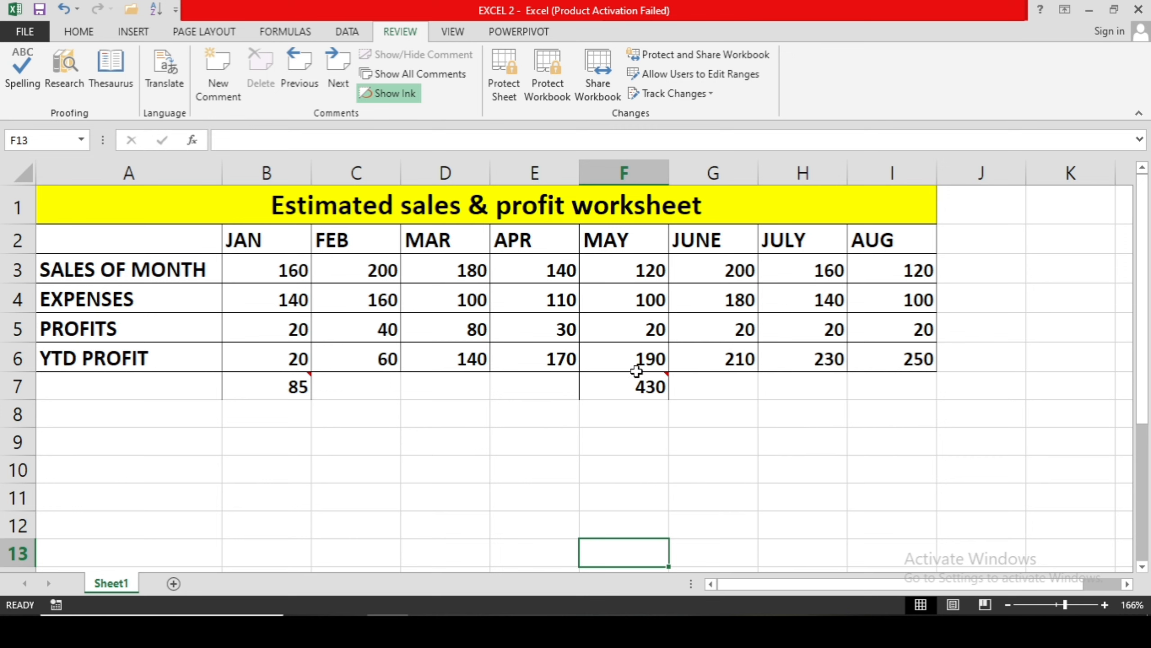
pyautogui.moveTo(651, 389)
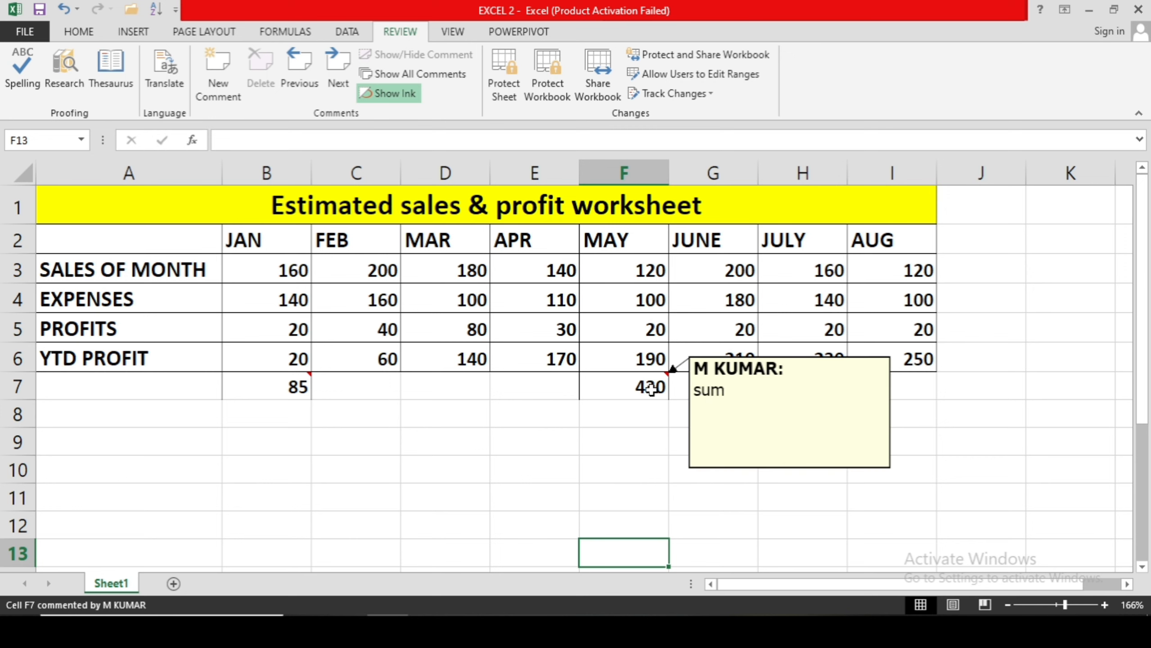
pyautogui.click(628, 437)
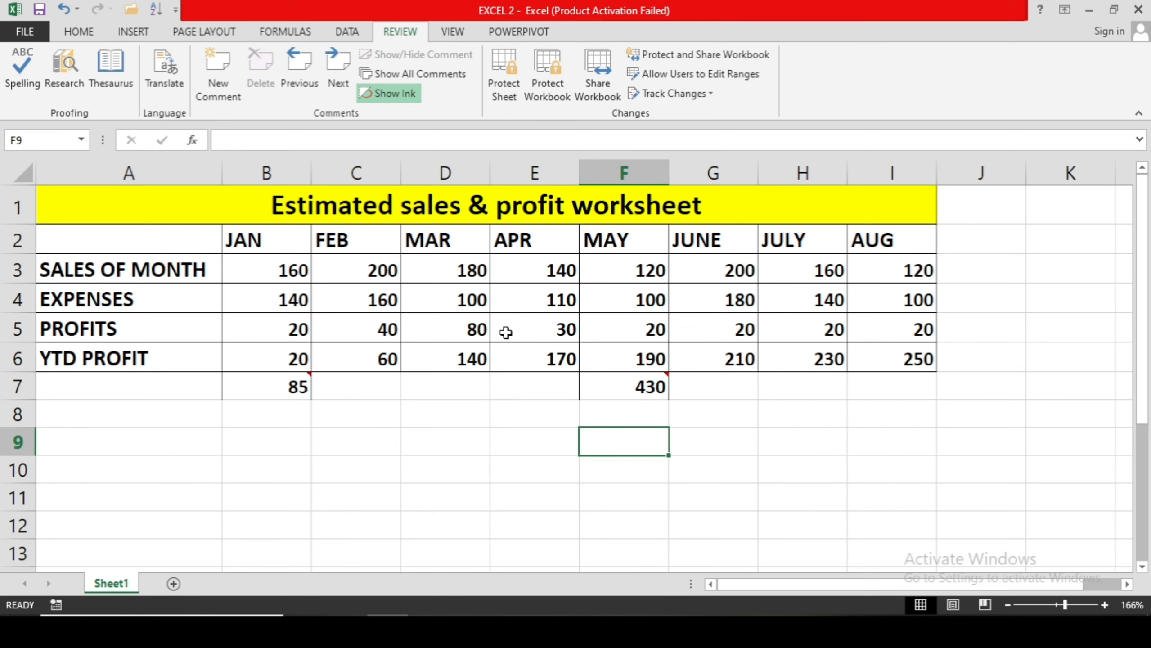
# Step: Add a comment reading "comment" to the March expenses cell D4
pyautogui.click(462, 301)
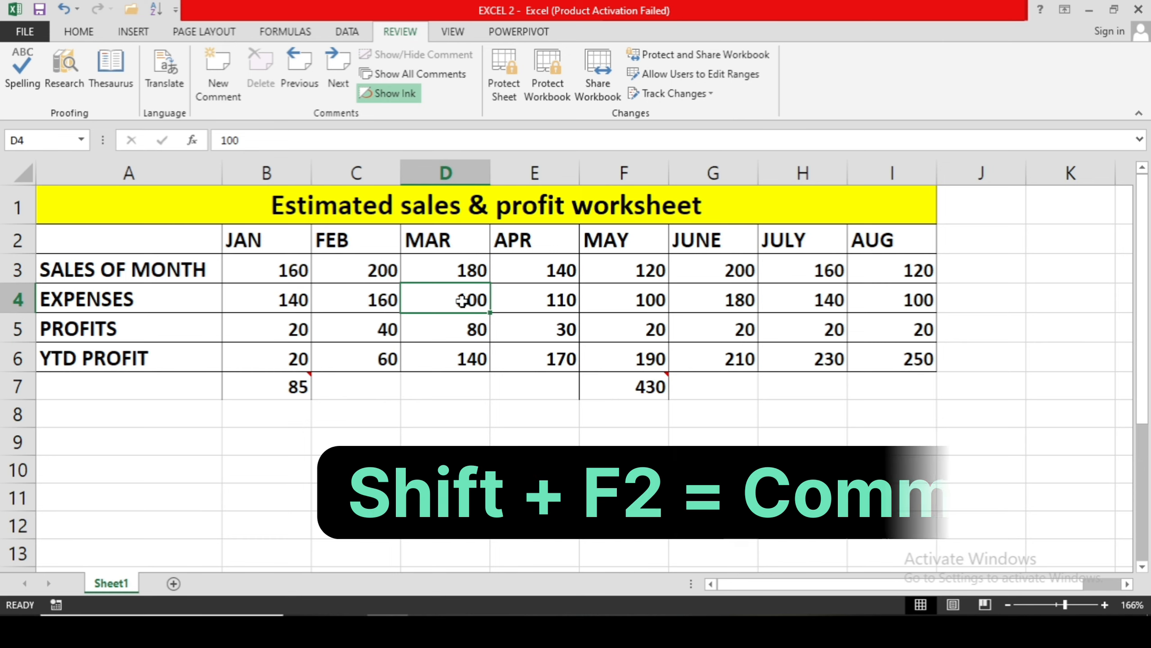
pyautogui.hotkey('shift', 'F2')
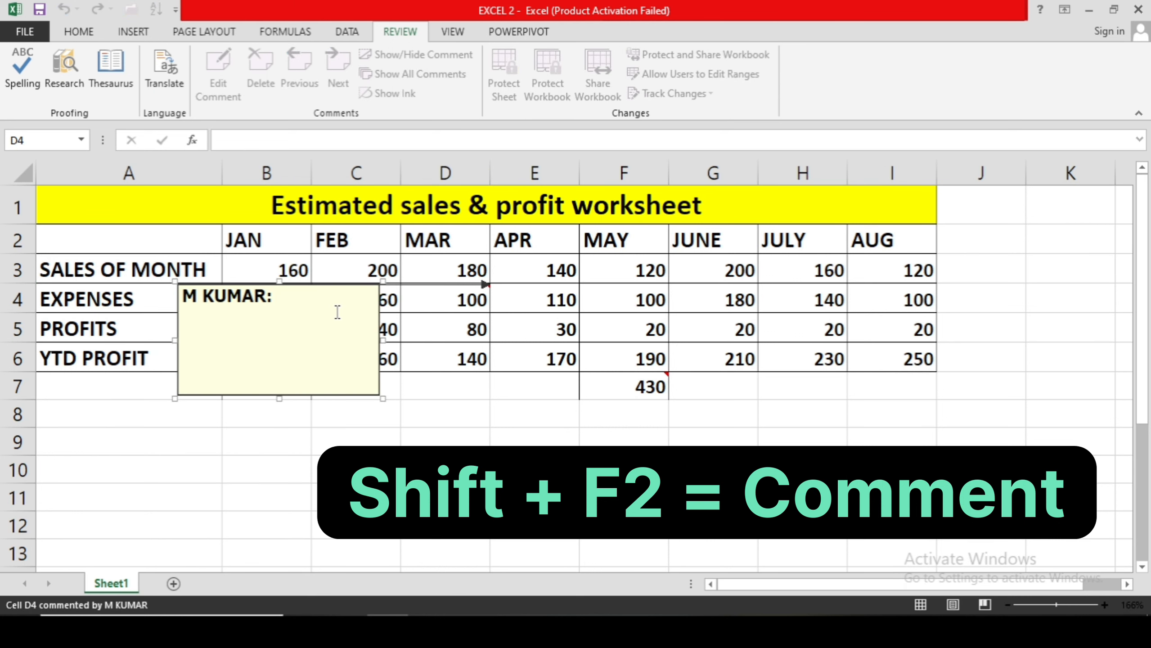
pyautogui.write('comment')
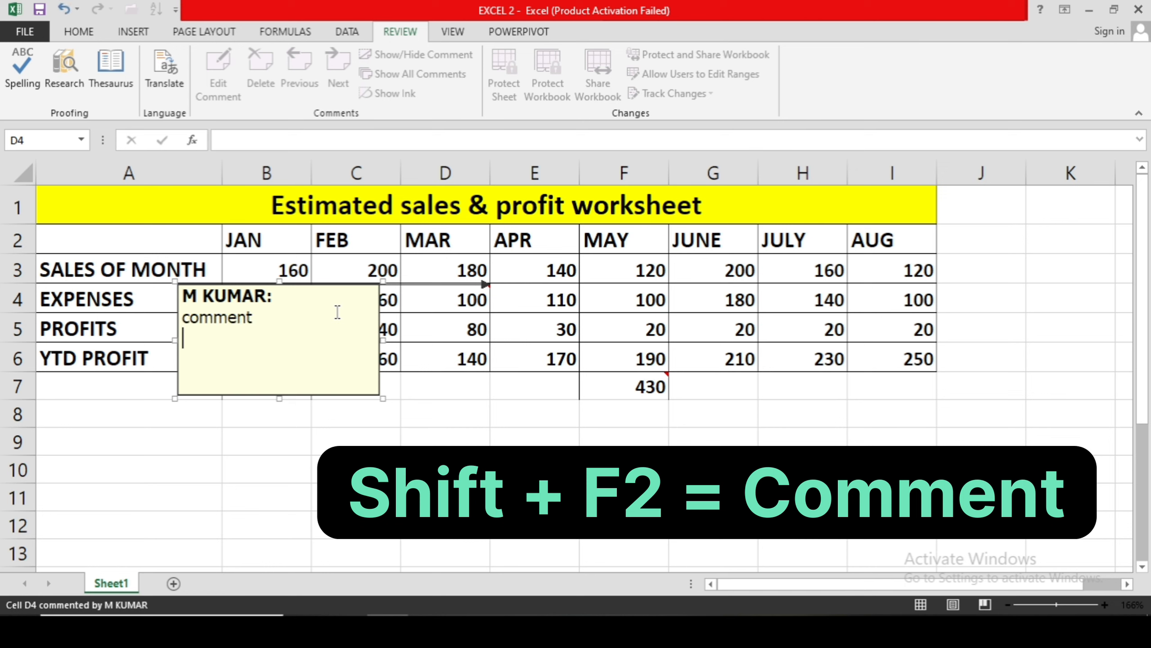
pyautogui.click(327, 468)
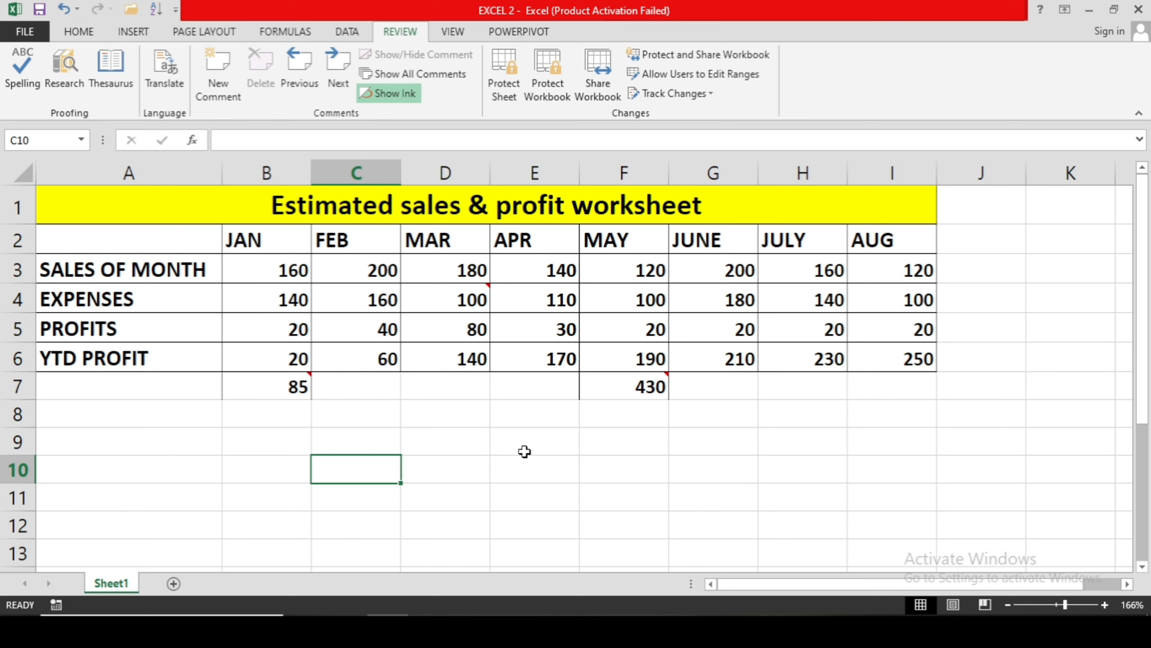
pyautogui.moveTo(644, 390)
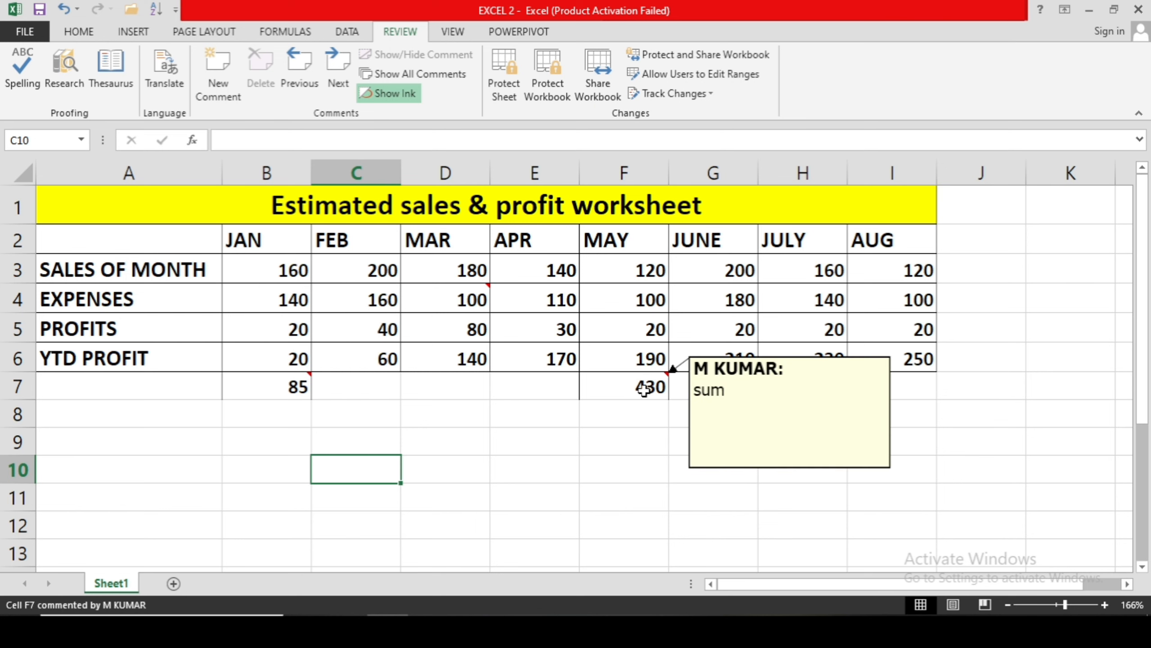
# Step: Display the comments on cells D4, F7 and B7 in turn, with the worksheet enlarged for reading
pyautogui.moveTo(466, 287)
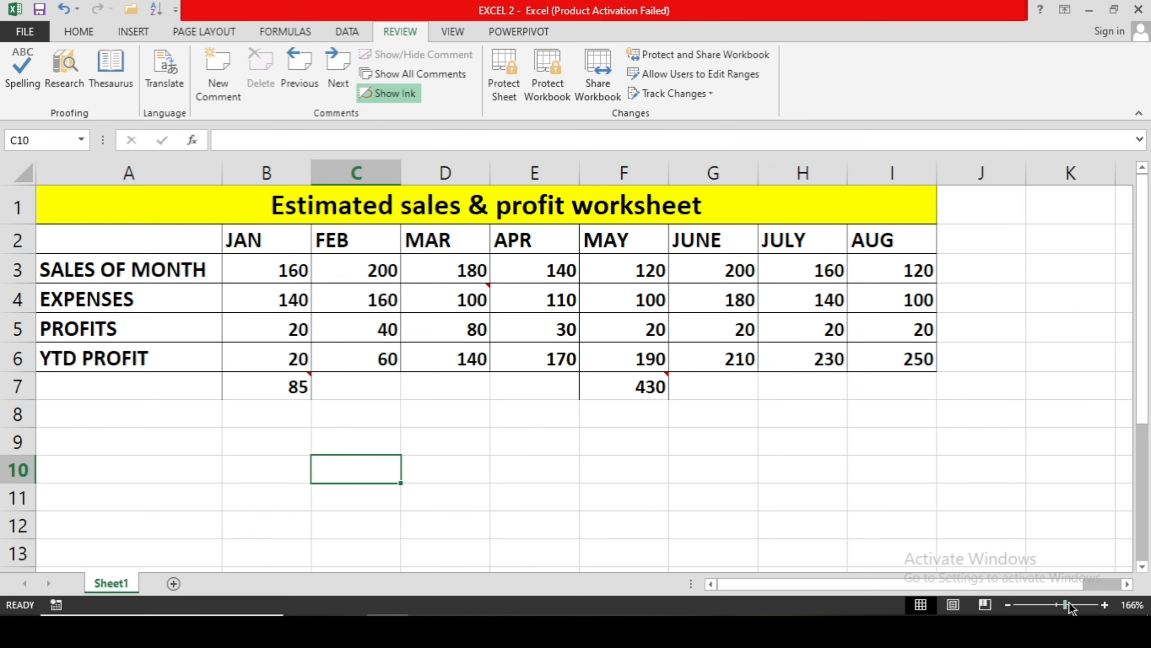
pyautogui.moveTo(1068, 602); pyautogui.dragTo(1076, 603)
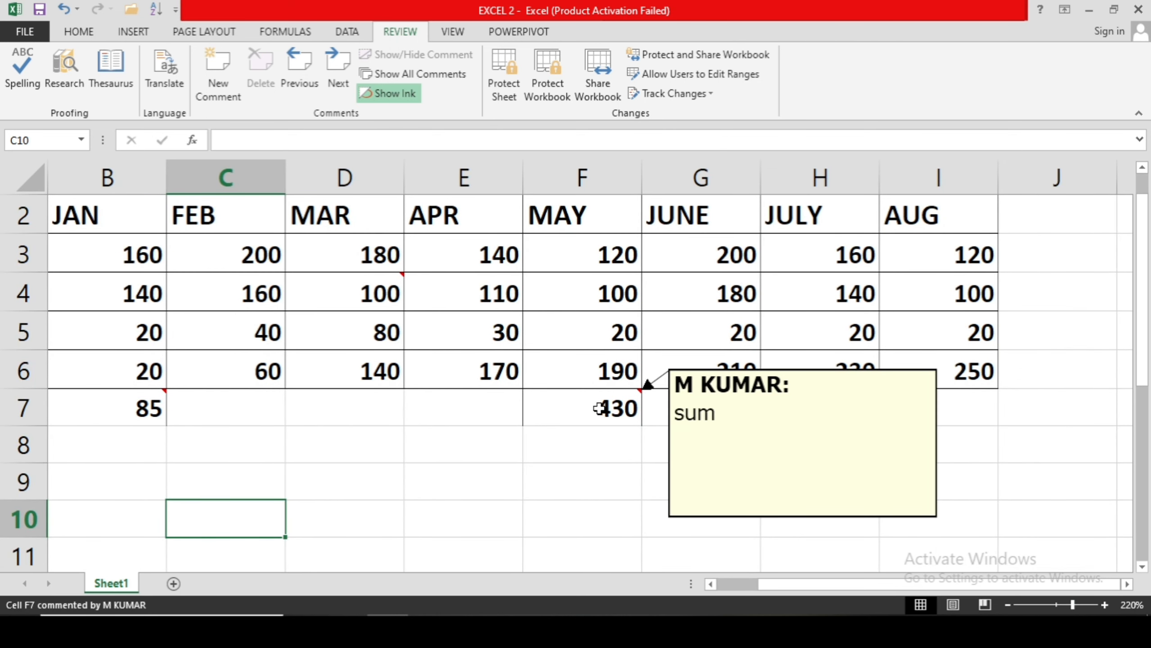
pyautogui.moveTo(120, 413)
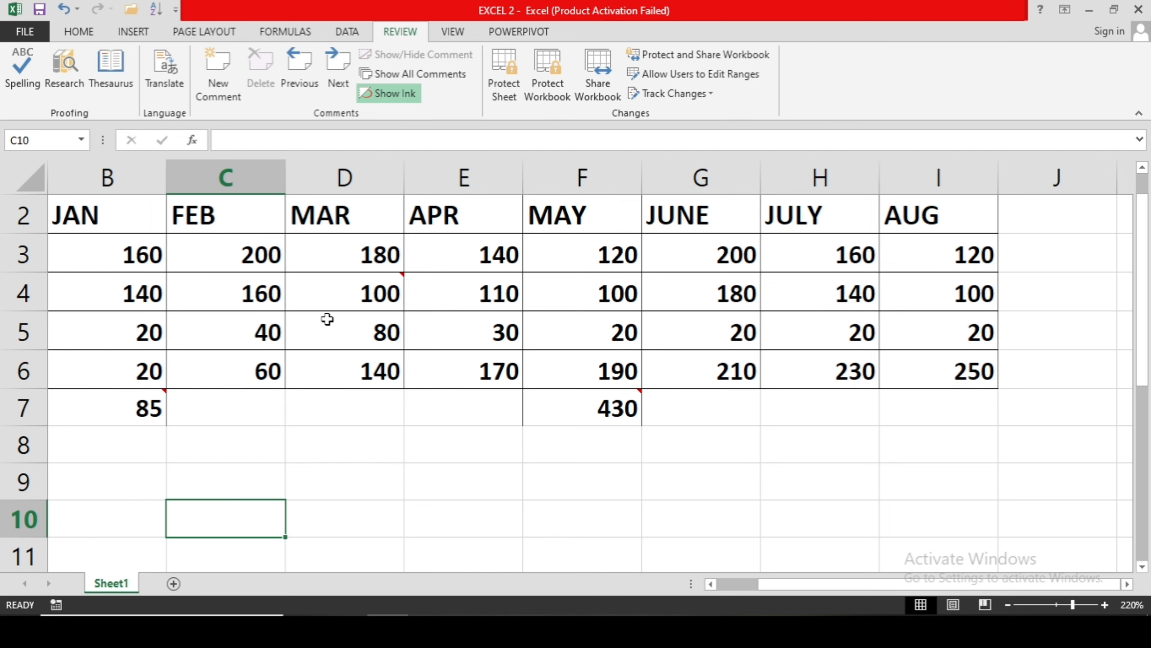
pyautogui.moveTo(338, 304)
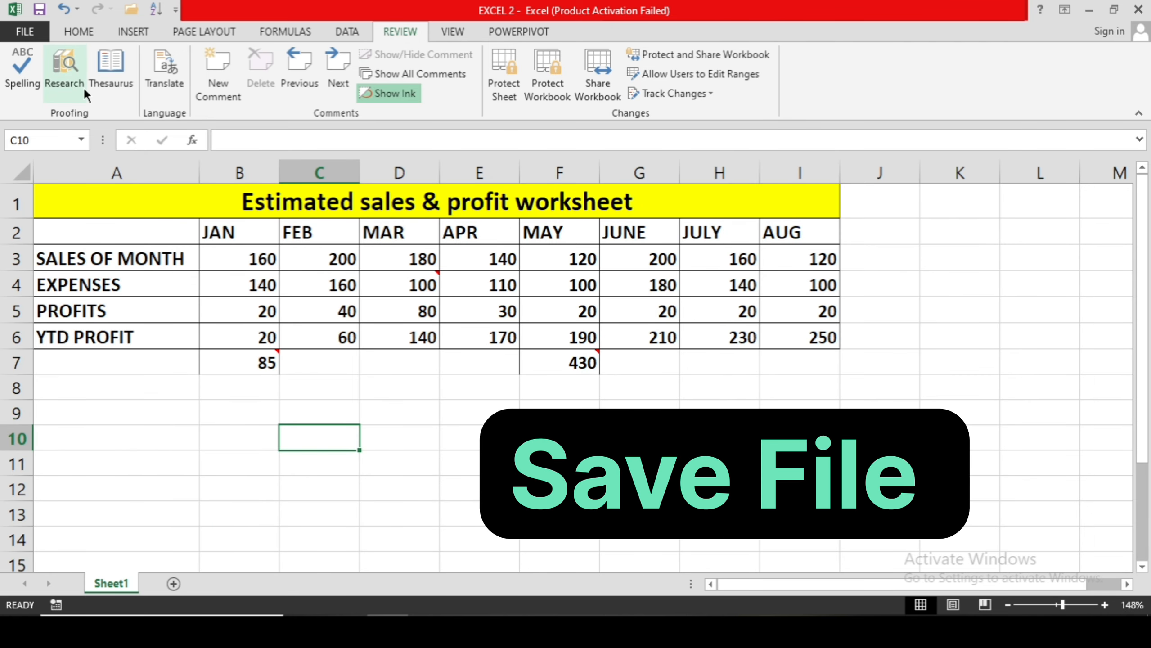
# Step: Save a copy of the workbook in the Desktop folder as "excel 4" and minimize the window
pyautogui.click(30, 29)
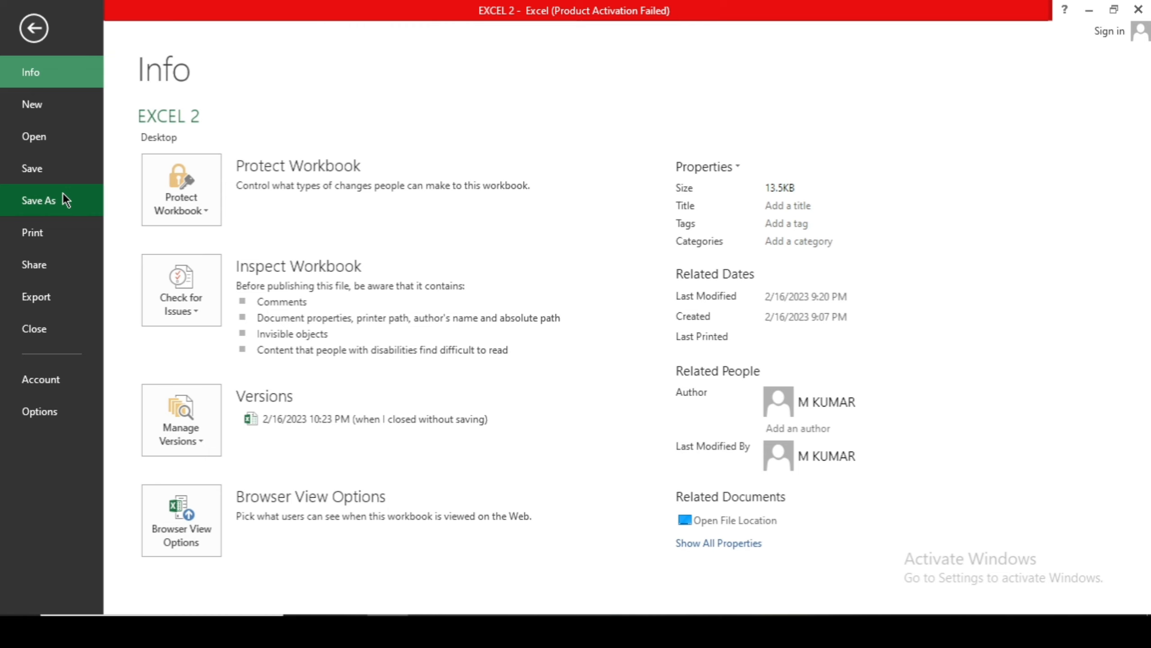
pyautogui.click(30, 20)
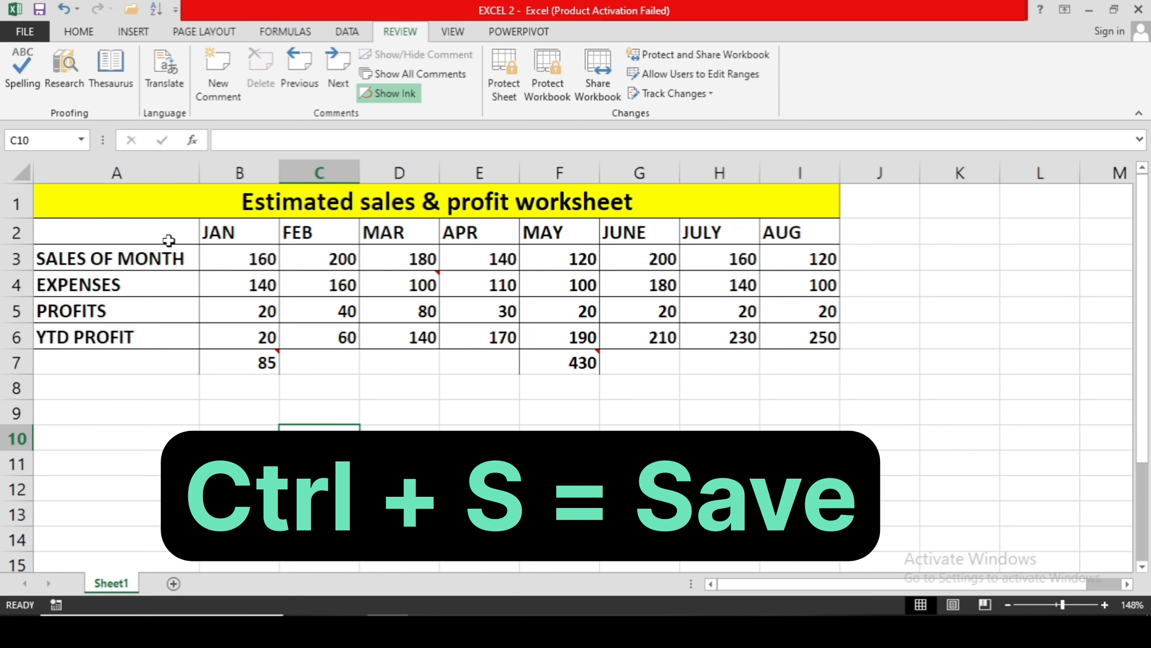
pyautogui.click(27, 33)
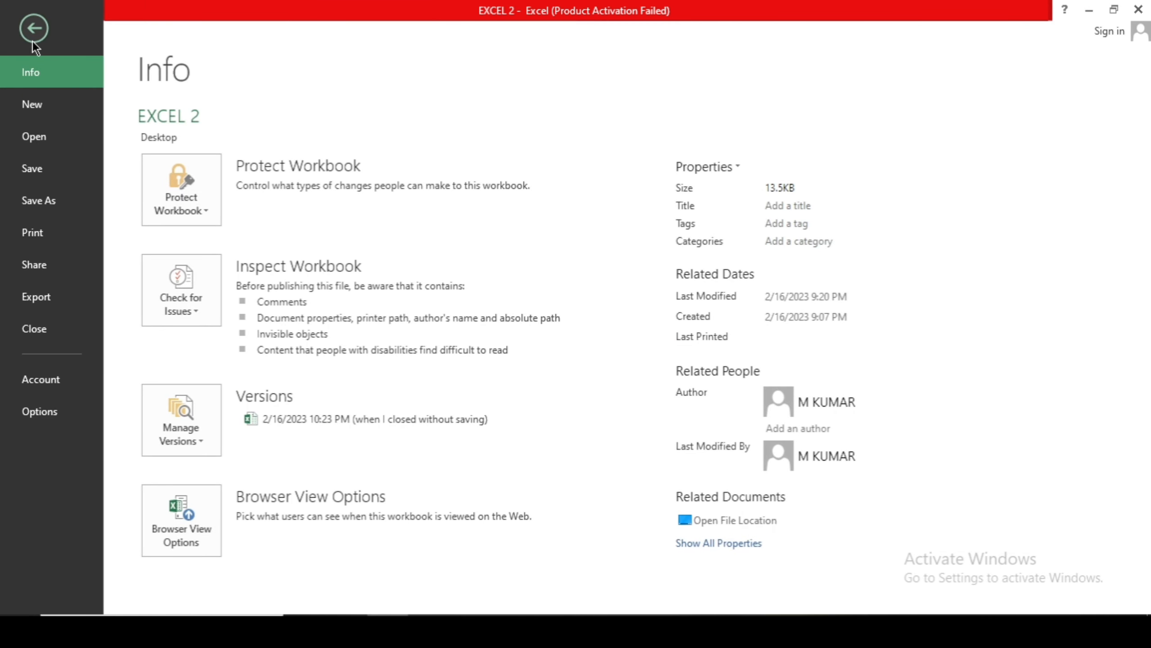
pyautogui.click(57, 195)
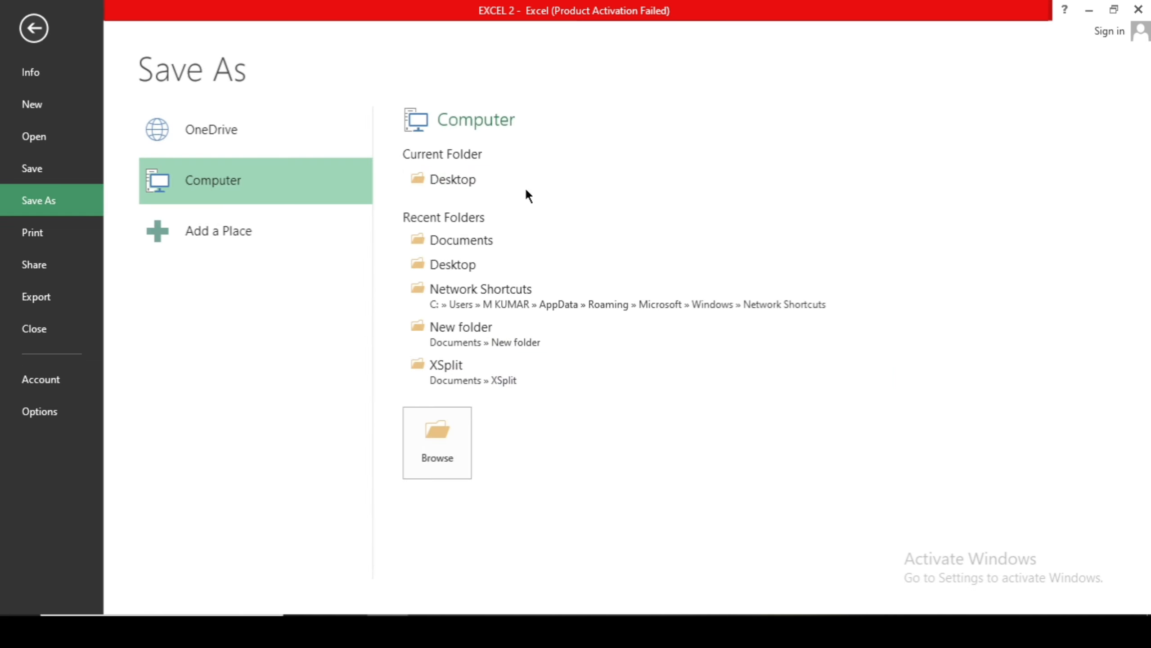
pyautogui.click(503, 186)
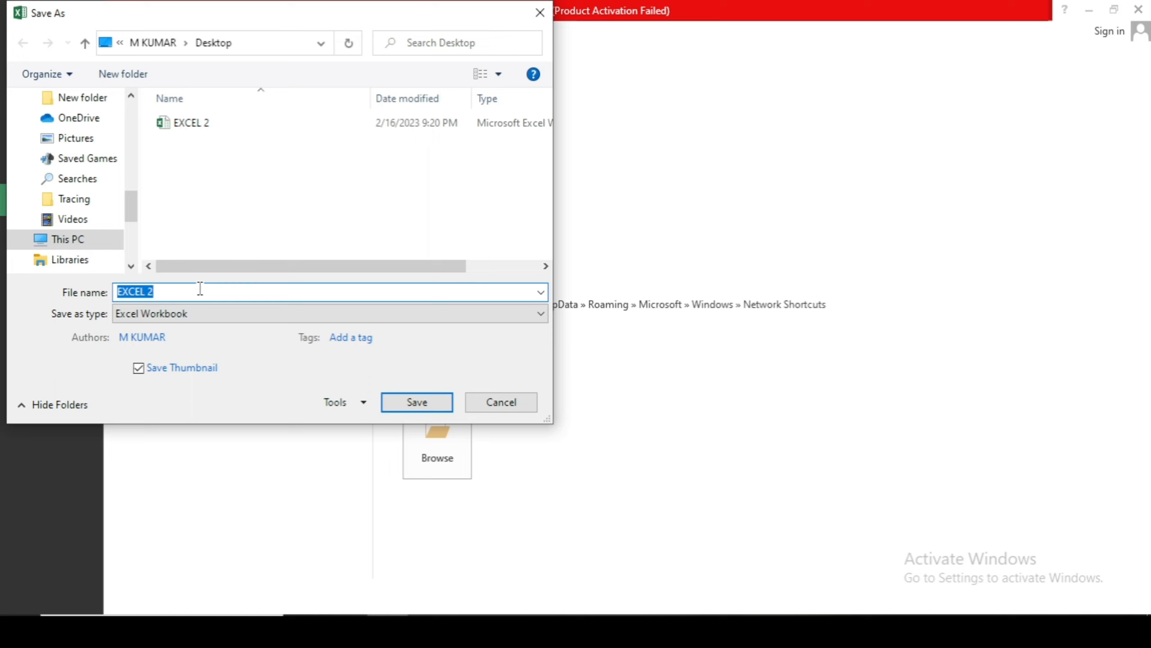
pyautogui.write('exc')
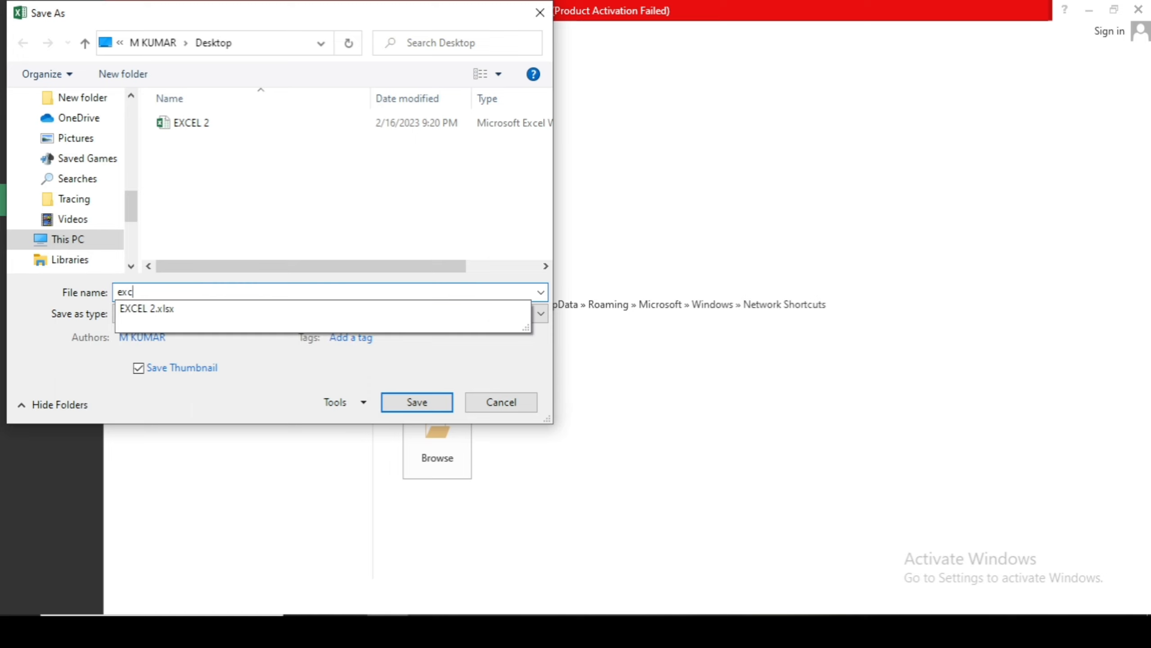
pyautogui.write('el 4')
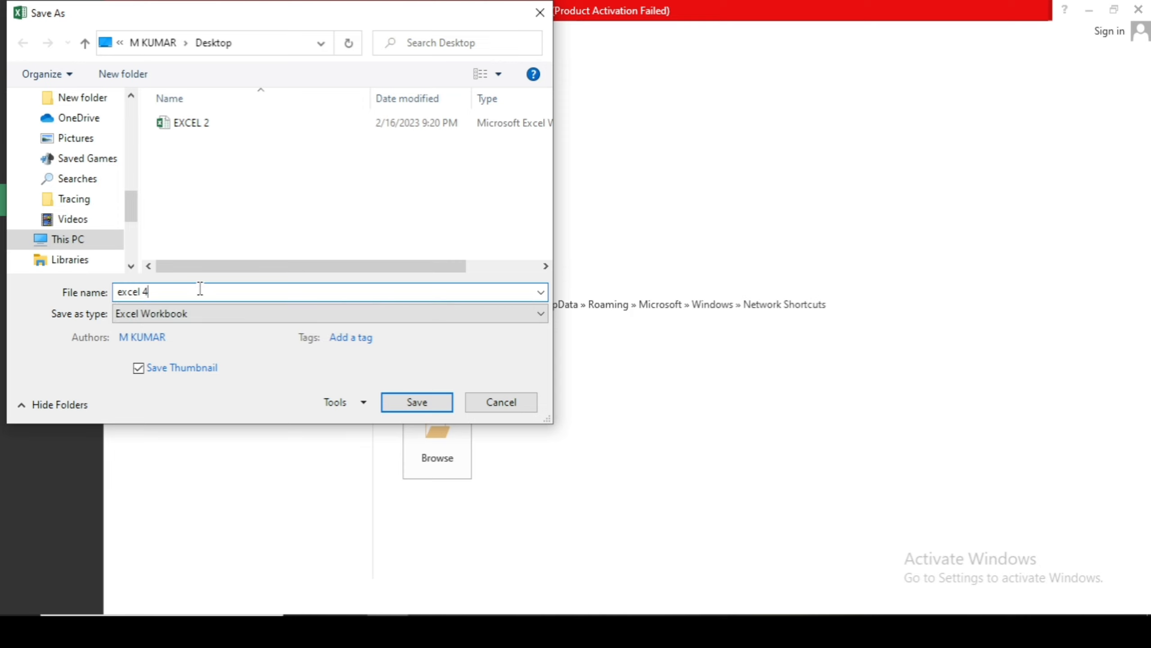
pyautogui.click(410, 403)
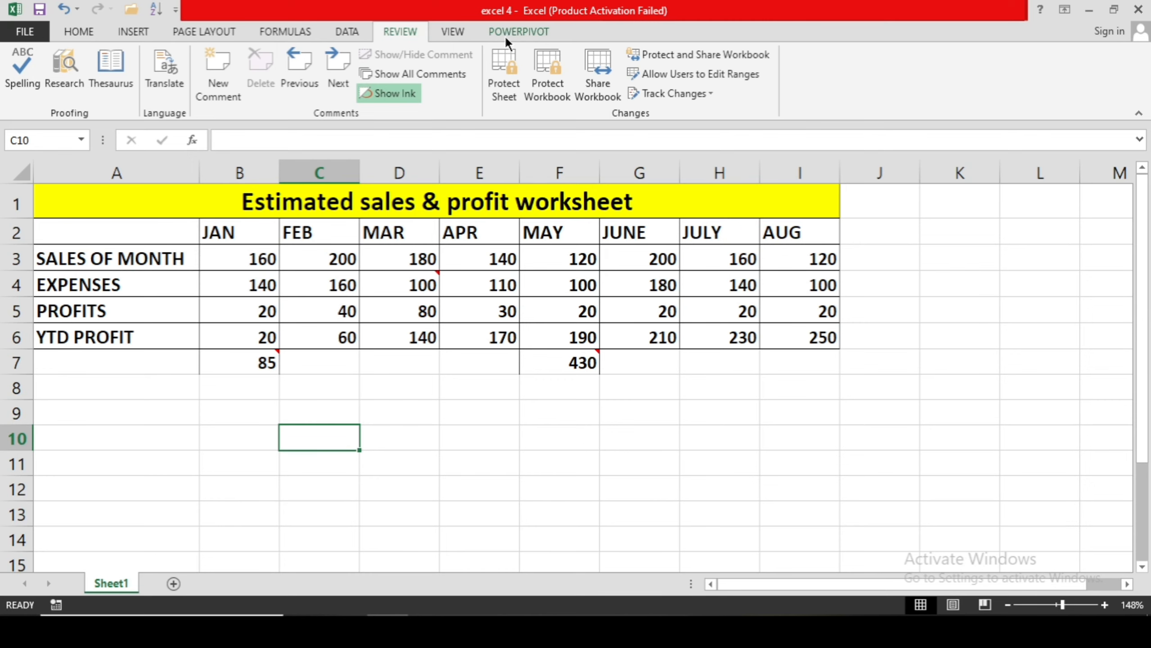
pyautogui.click(1088, 16)
# Step: Set the July YTD profit in cell H6 to 100 and save the workbook
pyautogui.click(708, 338)
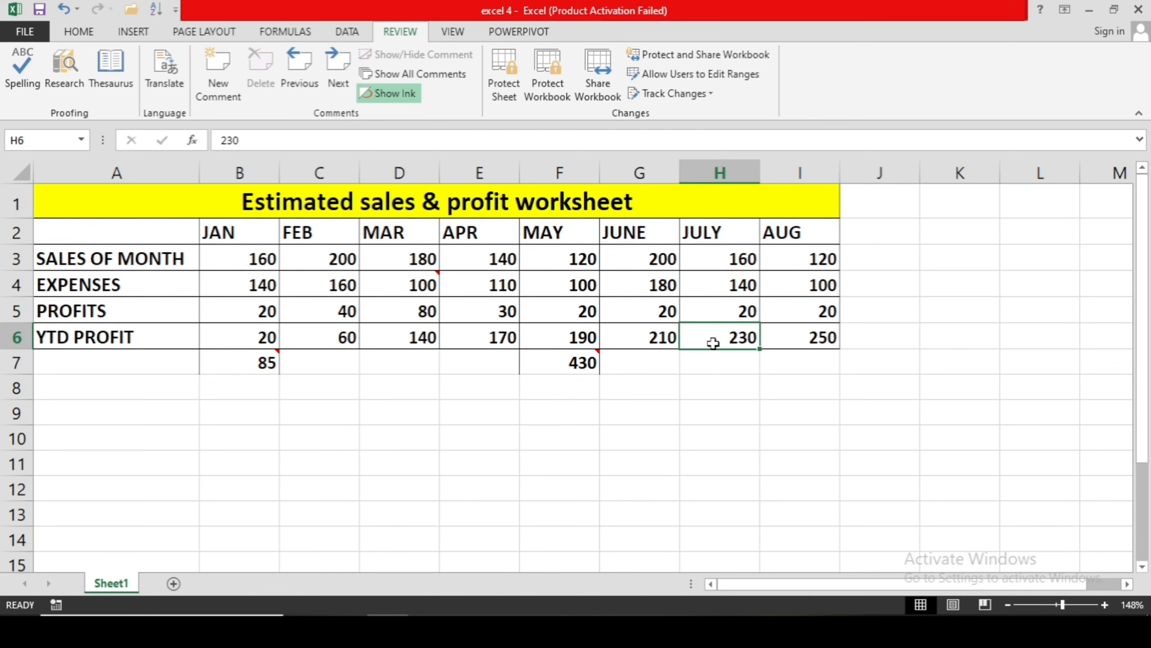
pyautogui.write('100')
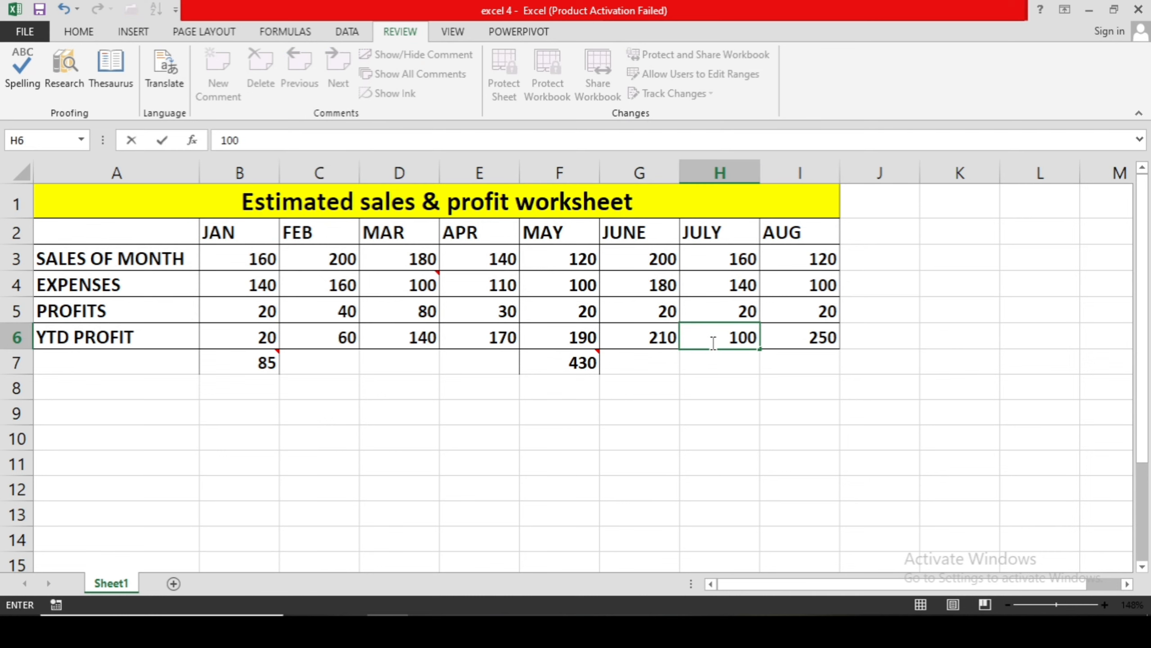
pyautogui.press('Return')
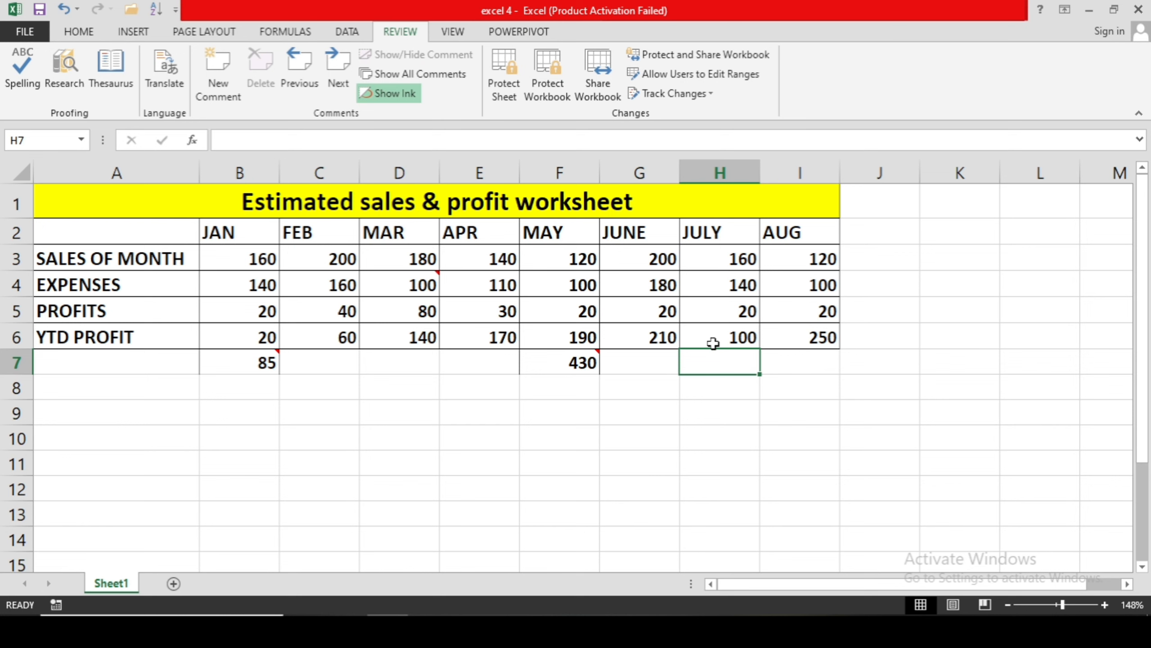
pyautogui.hotkey('ctrl', 's')
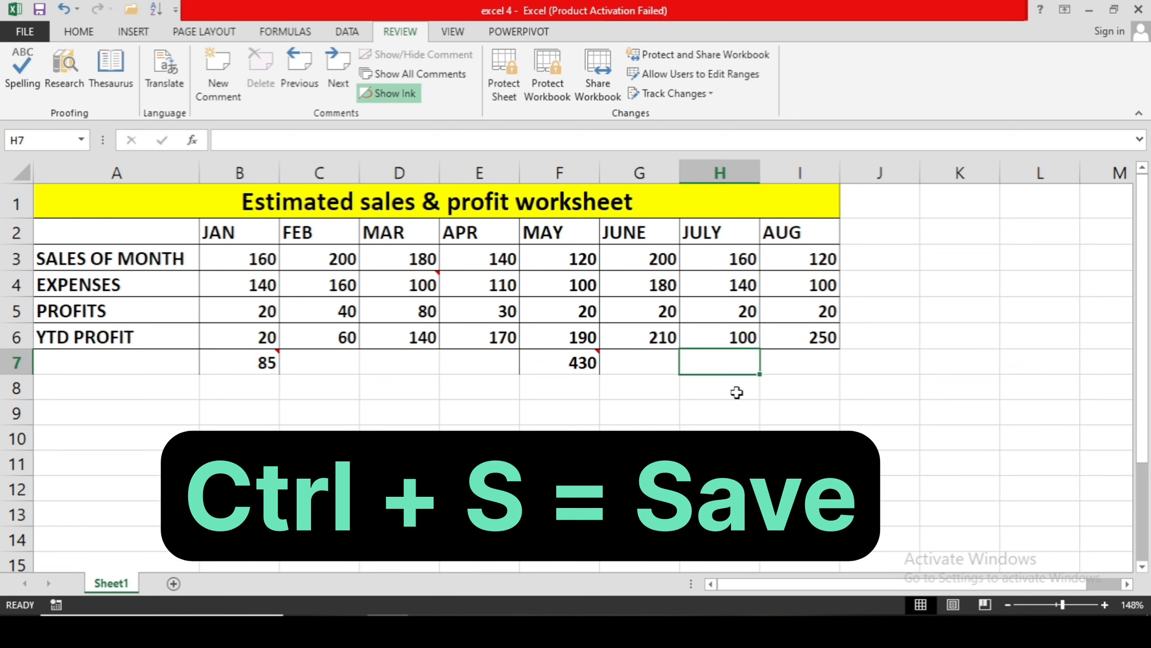